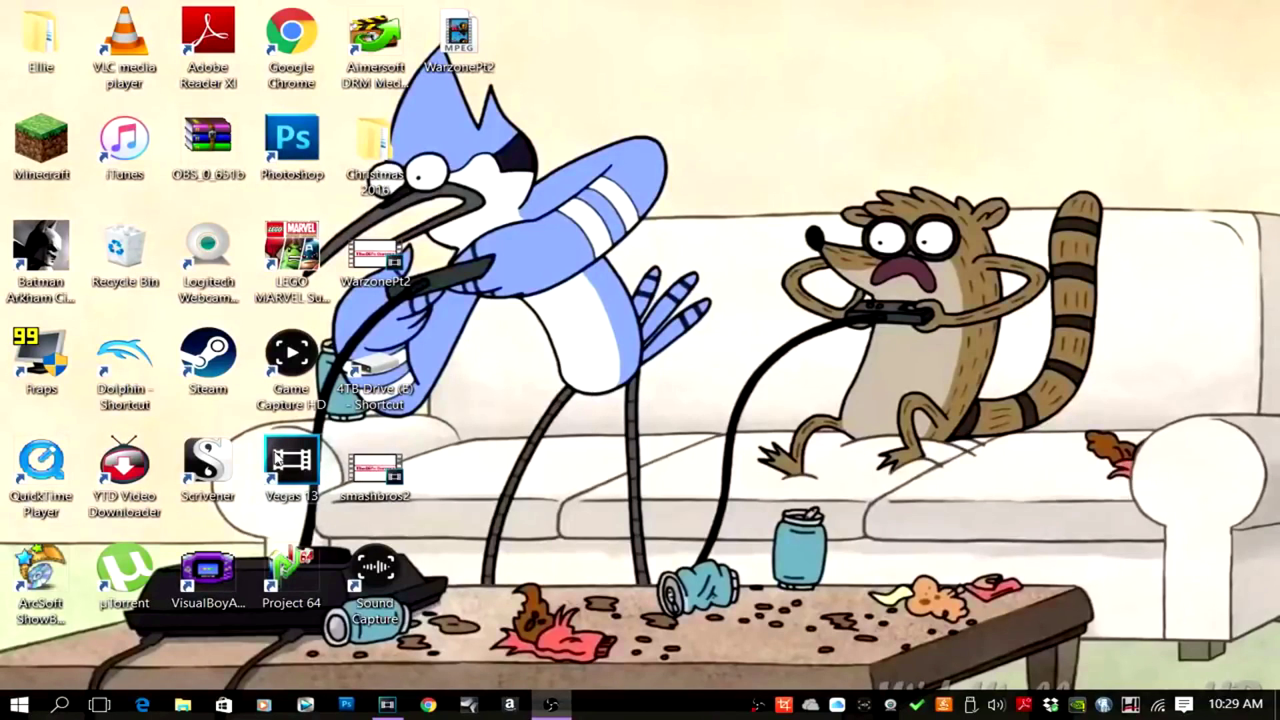
- Launch Vegas Pro 13 from its desktop shortcut
double_click(279, 460)
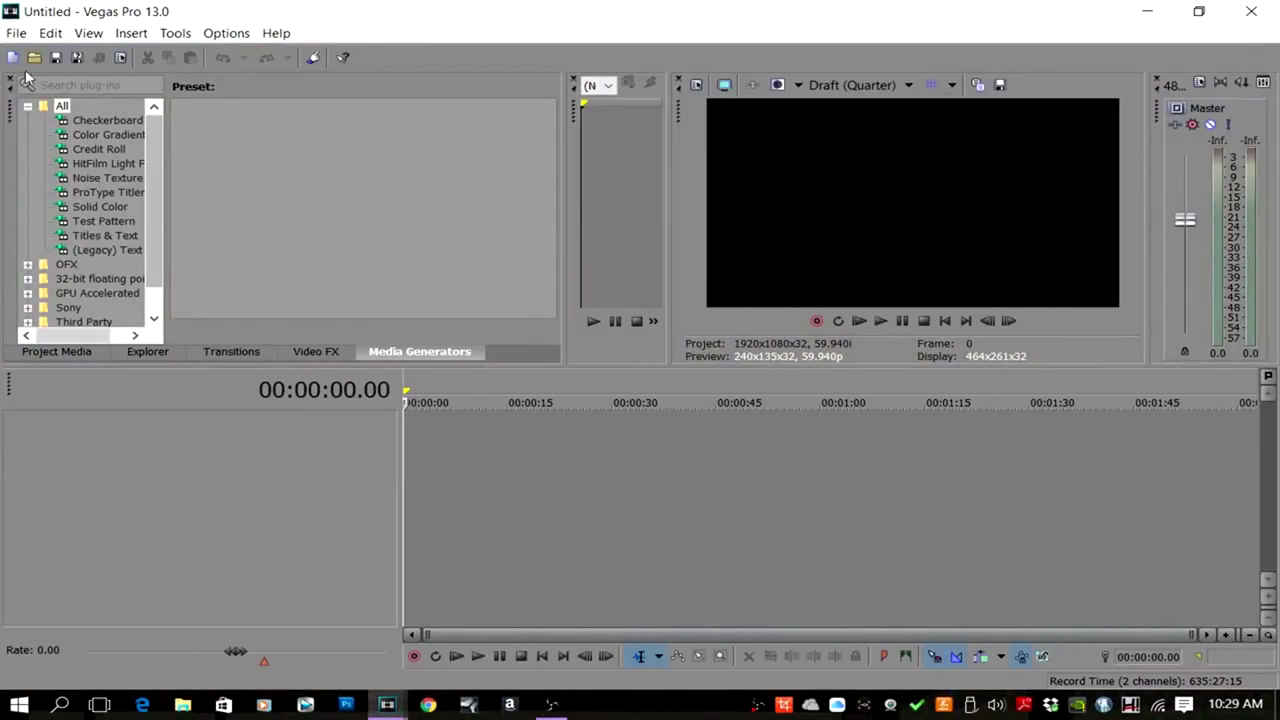
- Open the Import Media dialog from File > Import > Media
left_click(8, 34)
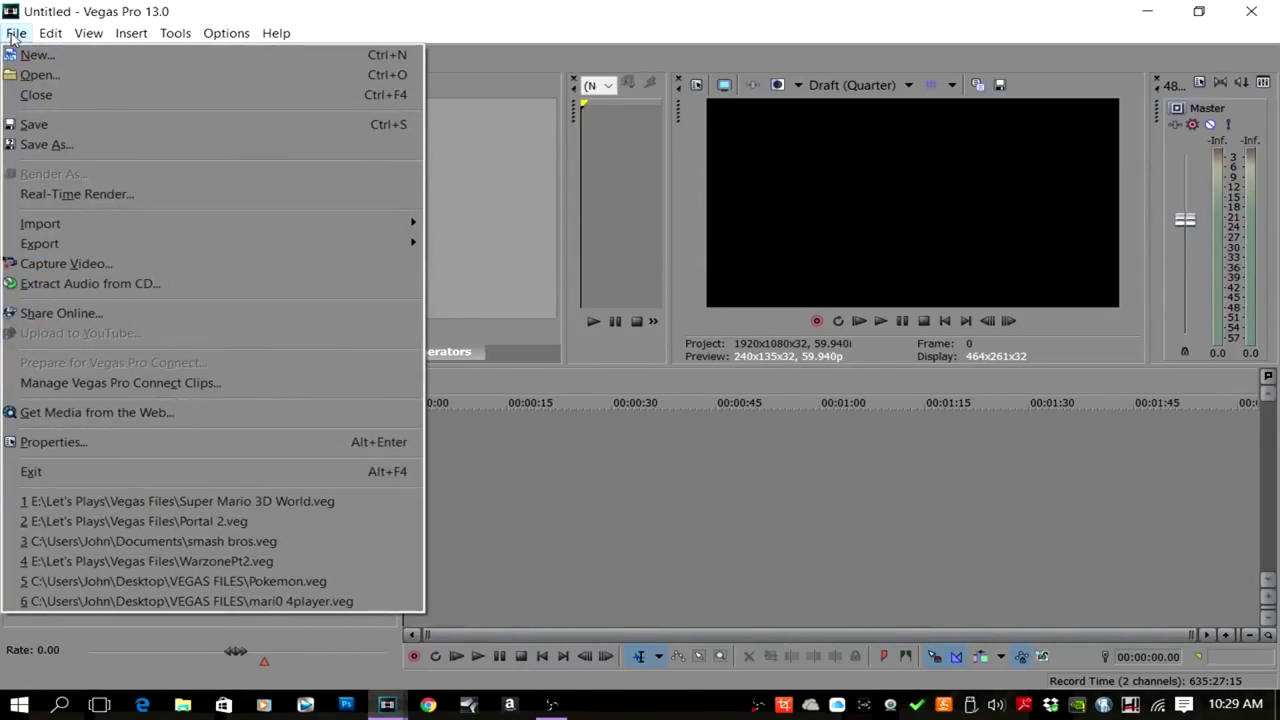
mouse_move(63, 244)
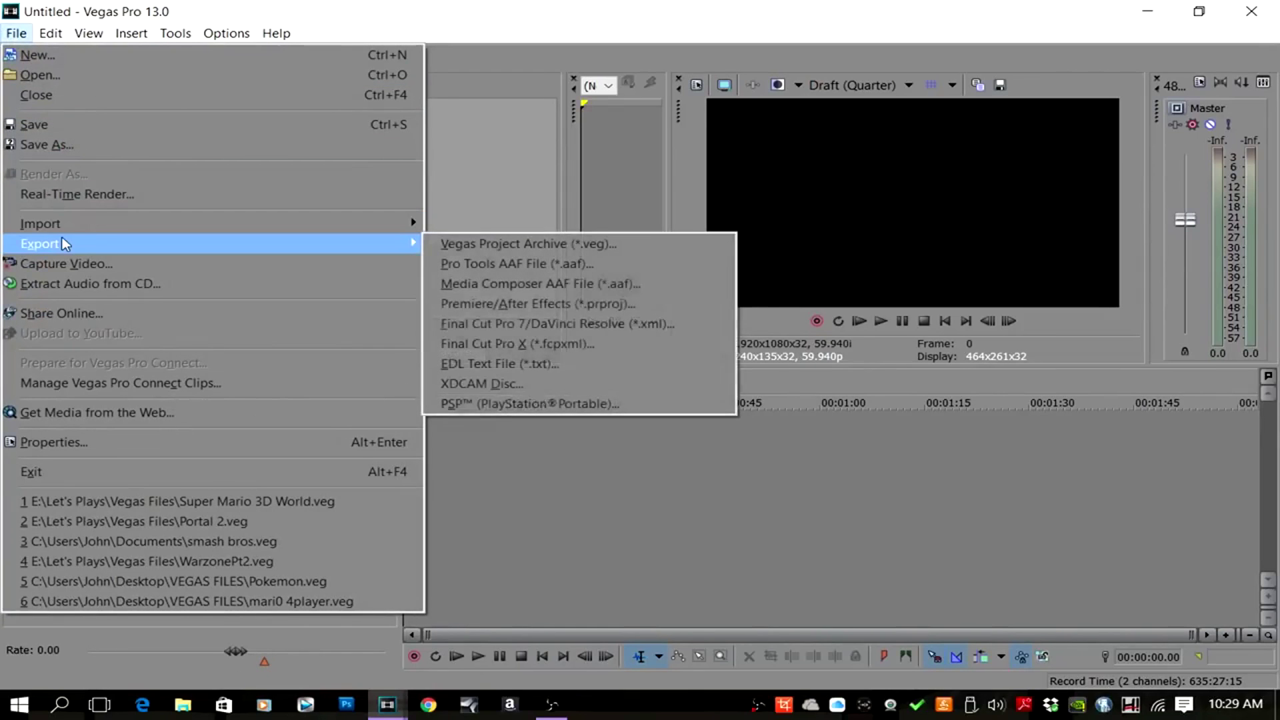
mouse_move(80, 222)
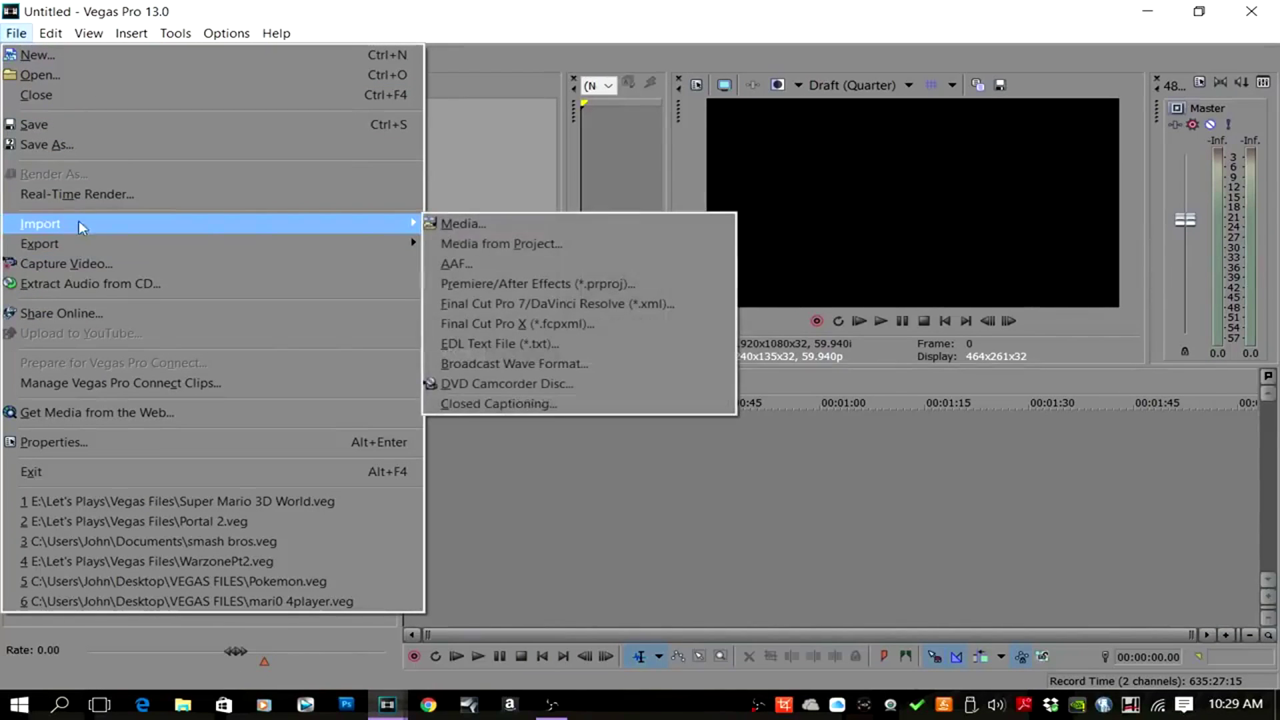
left_click(481, 227)
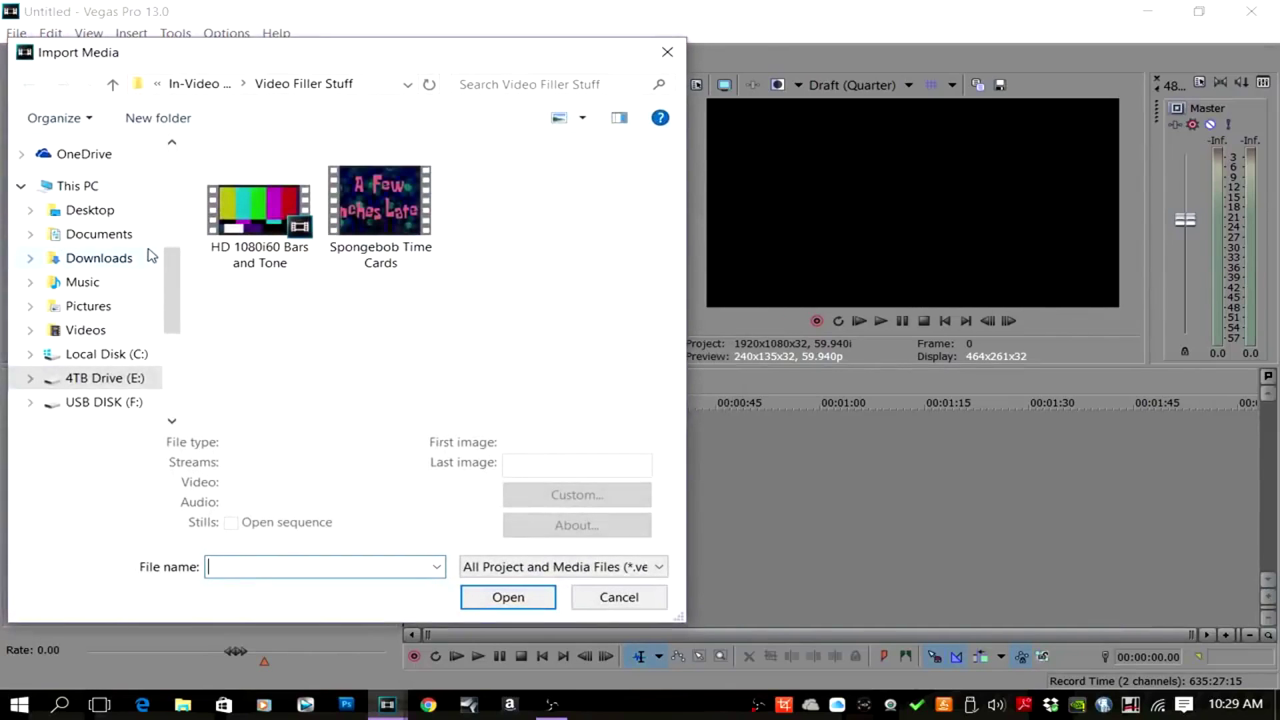
- Browse to 4TB Drive (E:) > Let's Plays > Footage and Audio > Portal2 > Video > Blane Video
left_click(118, 217)
left_click(522, 229)
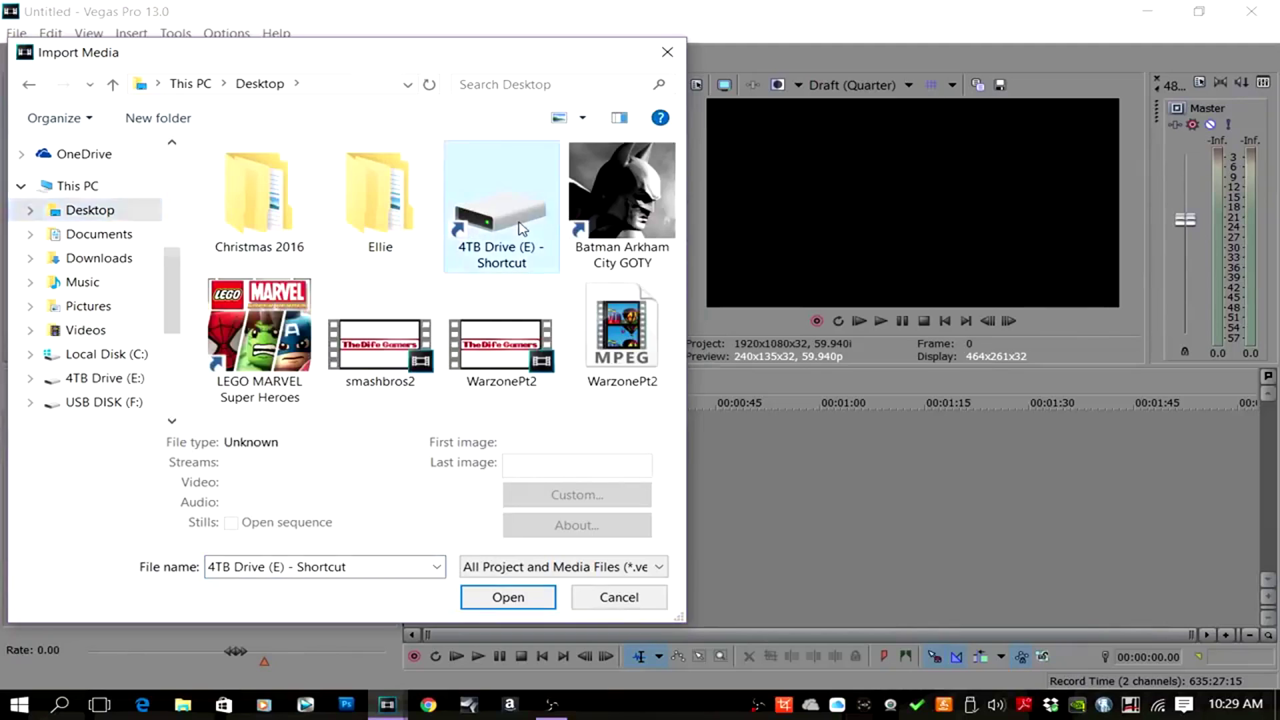
double_click(522, 228)
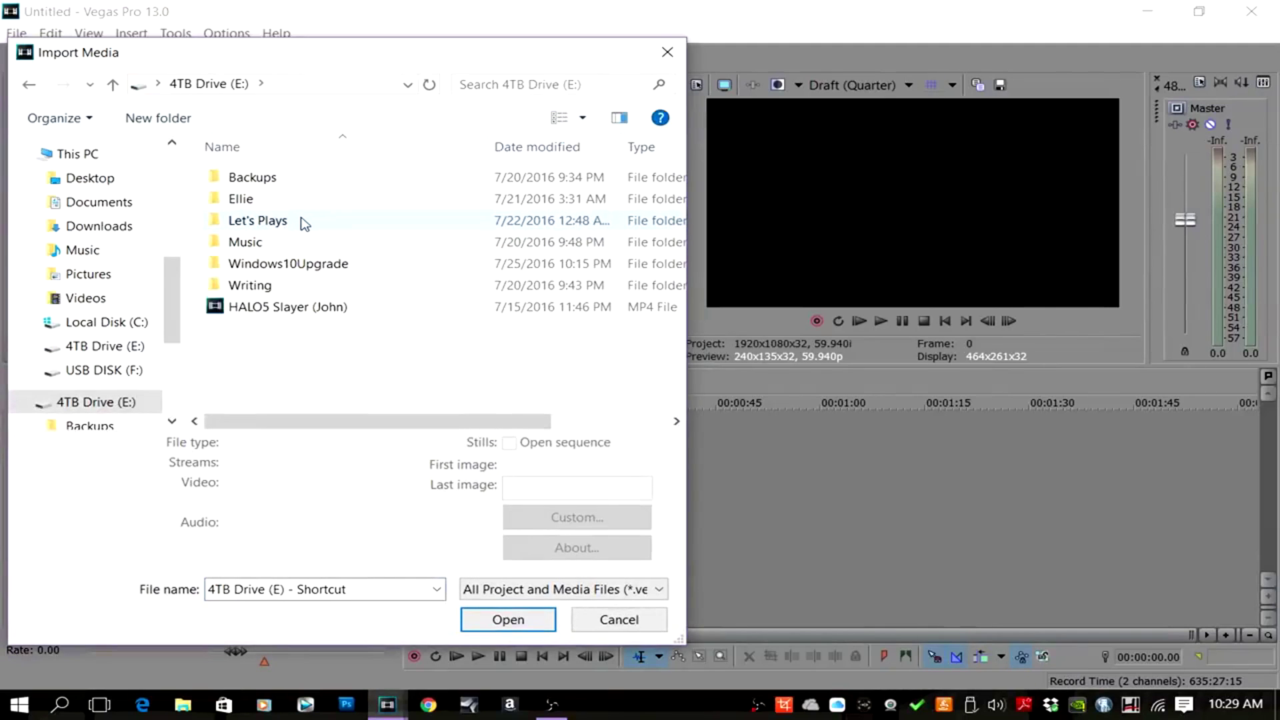
double_click(273, 220)
double_click(261, 198)
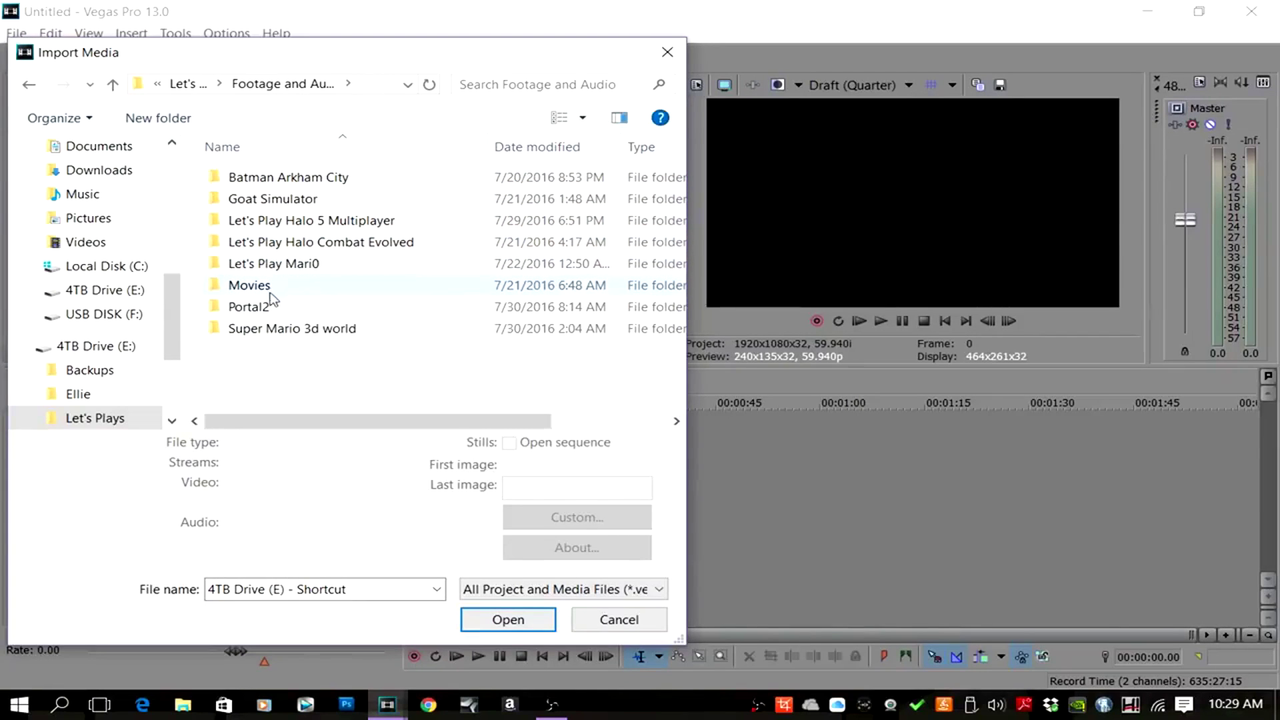
double_click(262, 311)
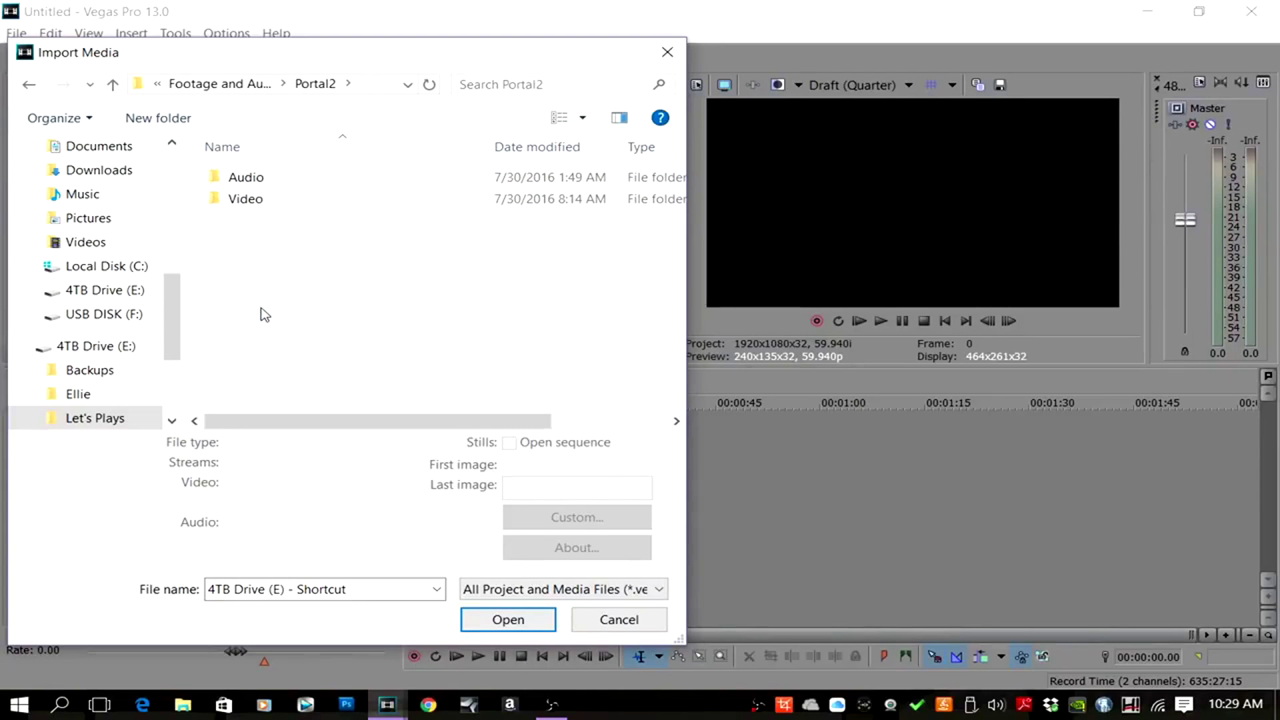
double_click(262, 202)
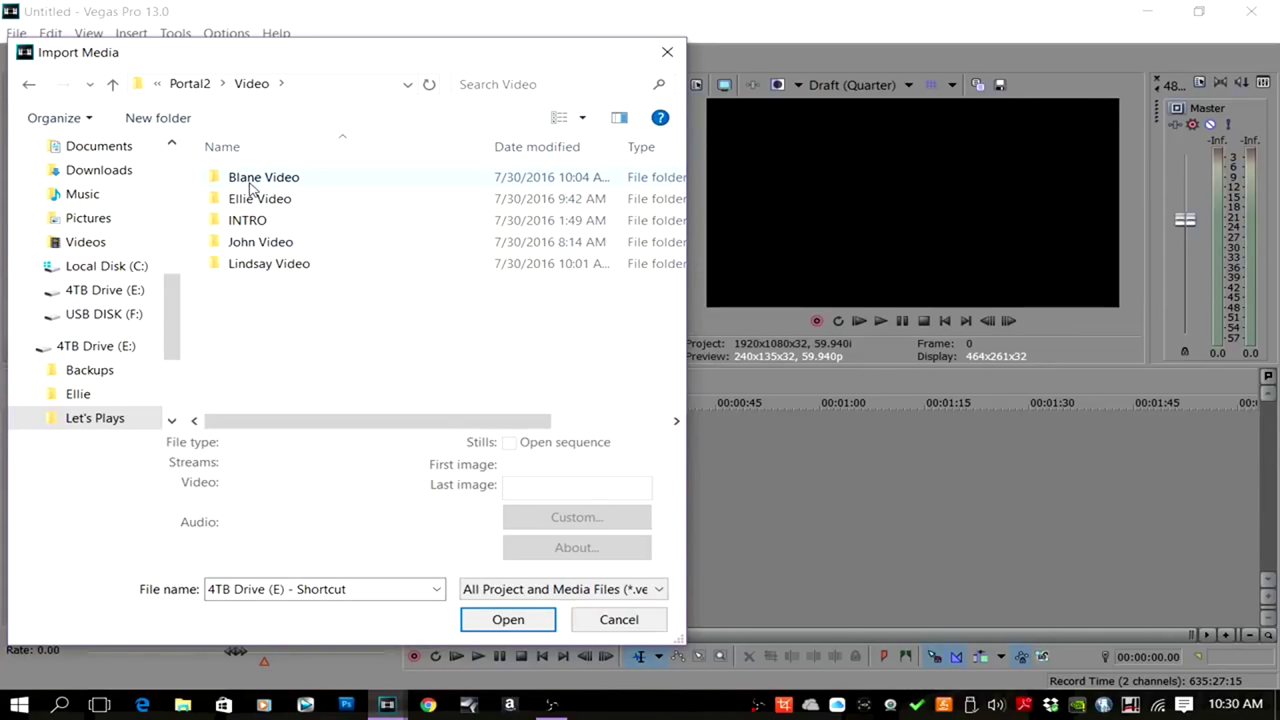
mouse_move(251, 189)
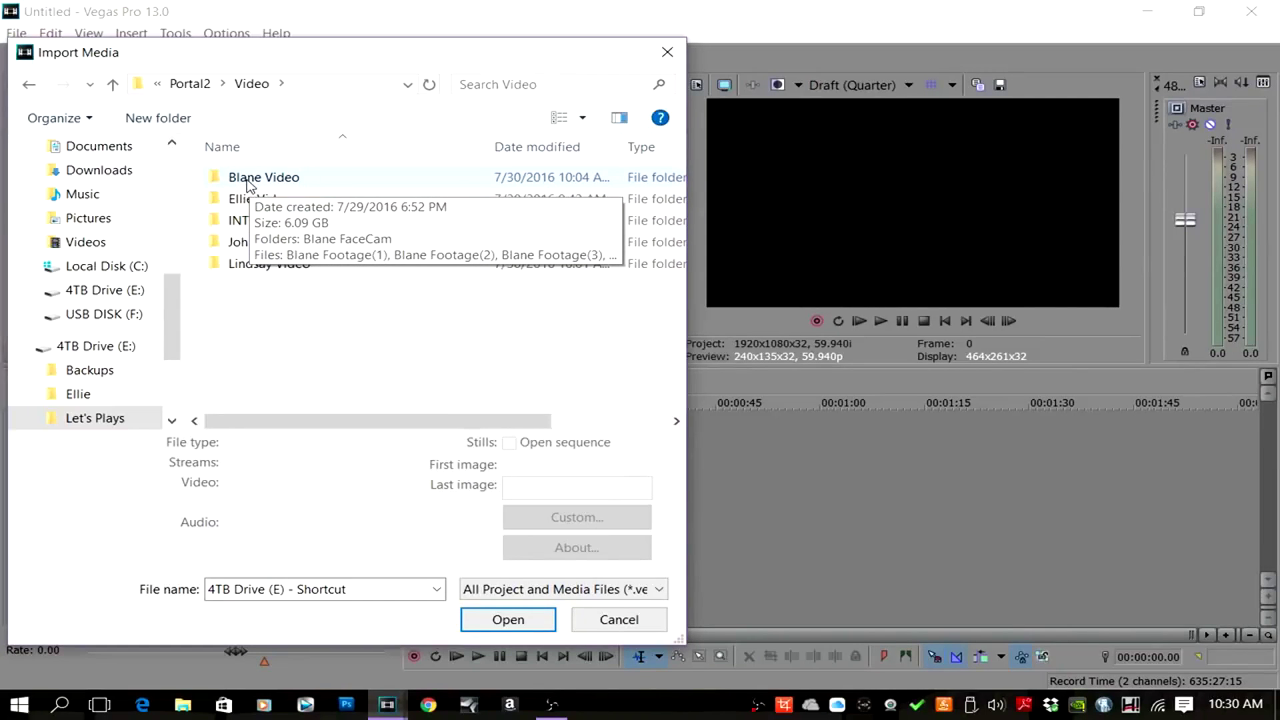
left_click(251, 185)
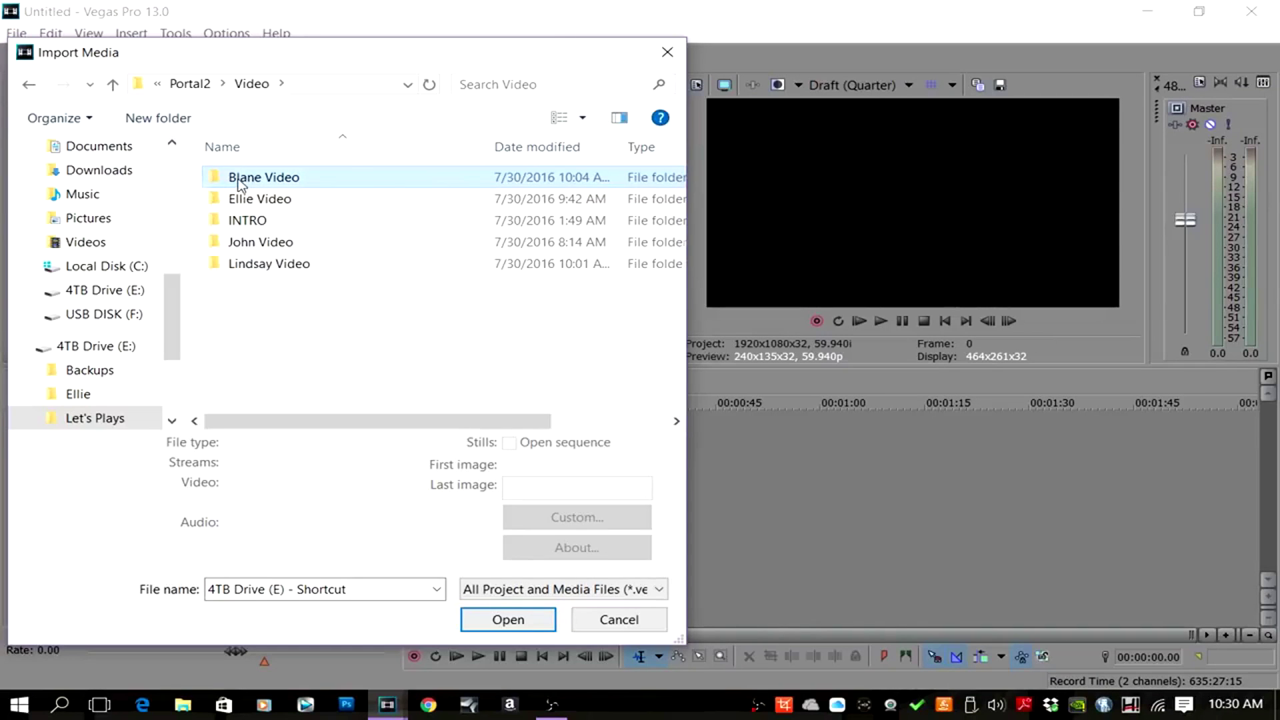
double_click(240, 185)
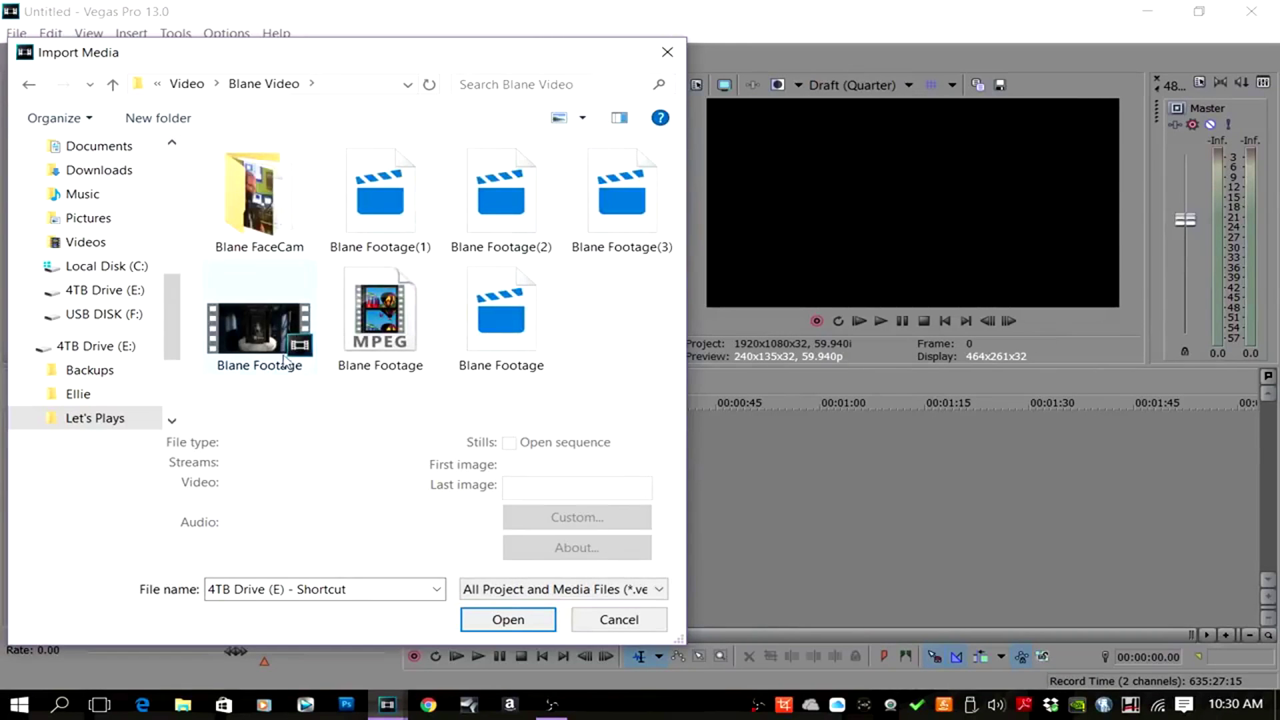
- Import Blane Footage.MP4, drag it onto the timeline, and match project settings to it
left_click(483, 613)
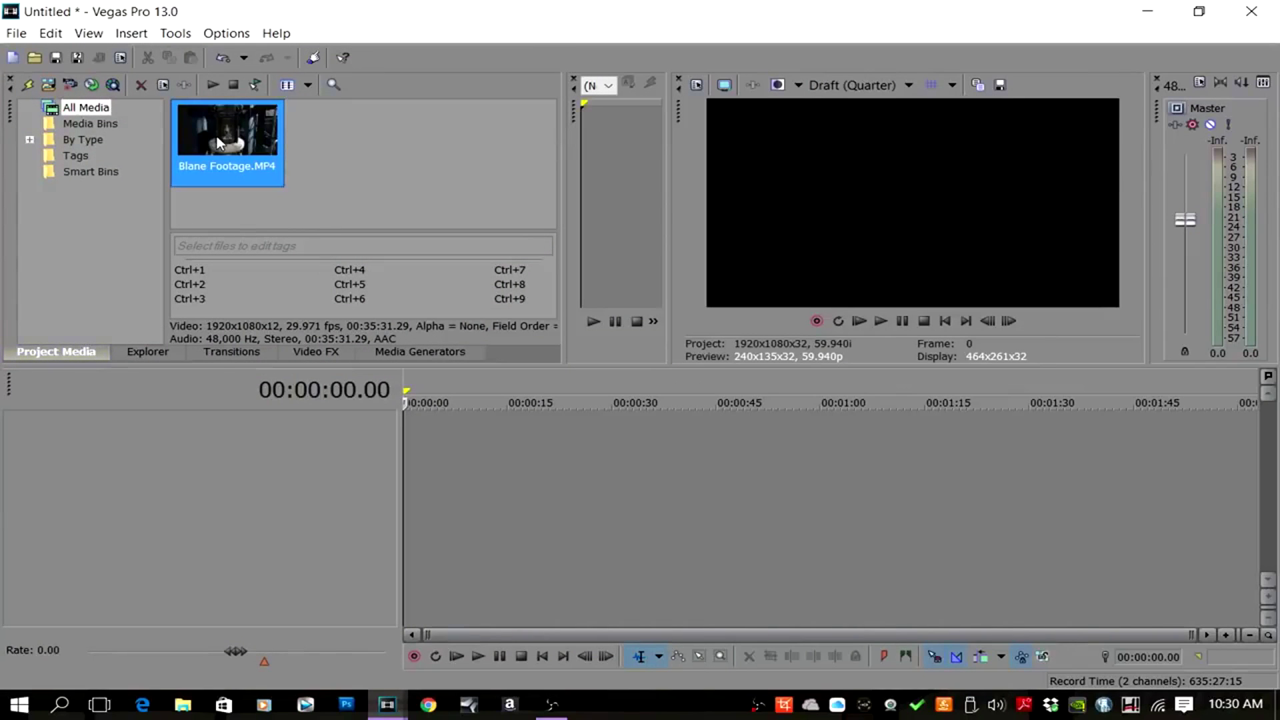
left_click_drag(220, 145, 413, 446)
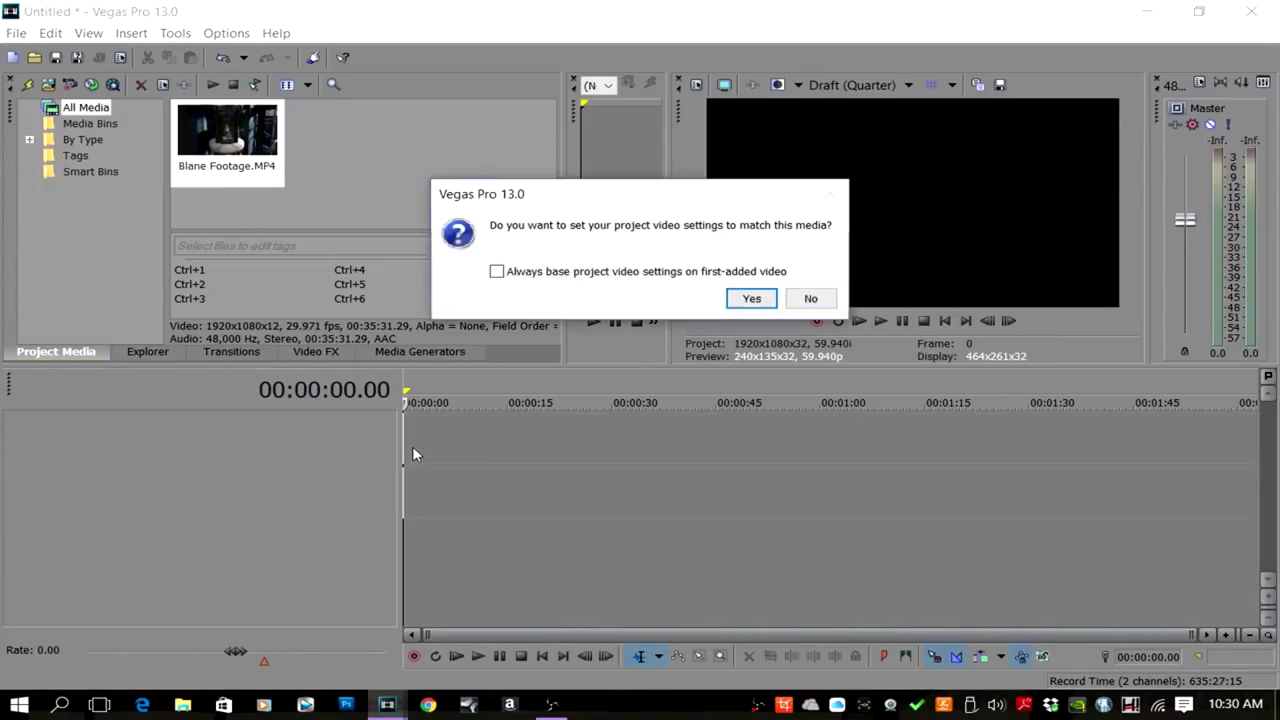
left_click(735, 299)
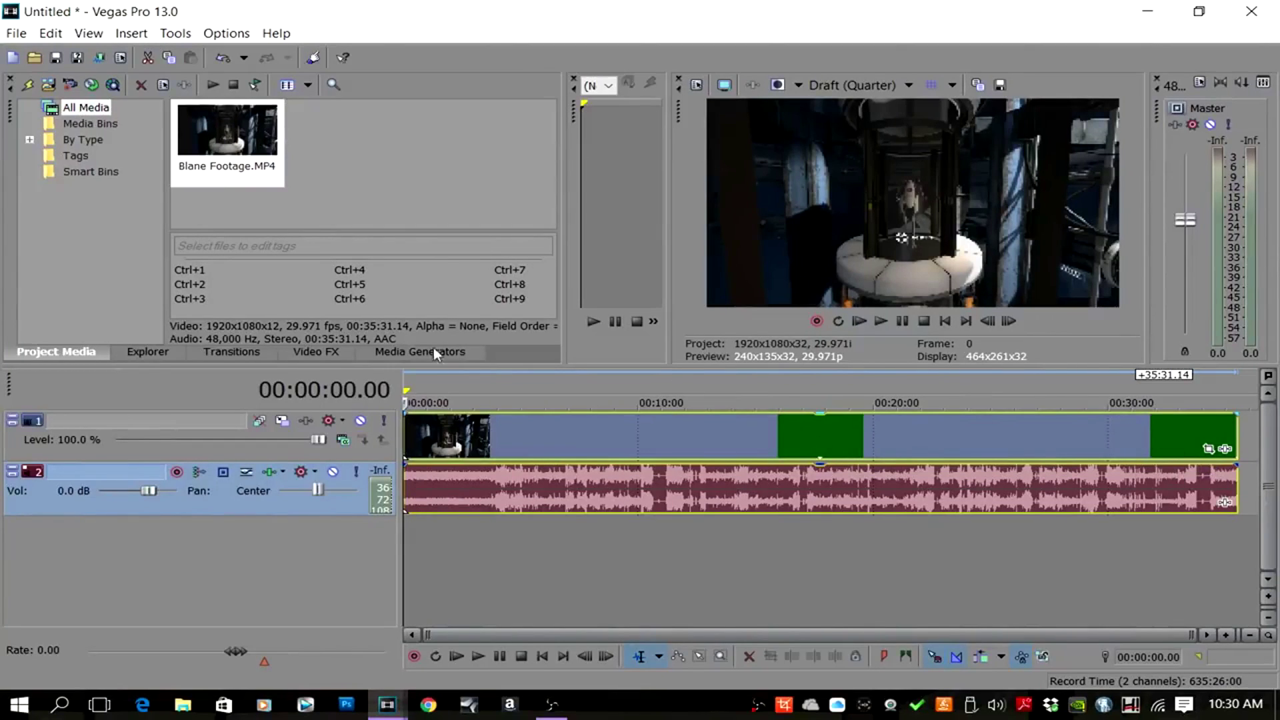
- Play the footage and jump the playhead to about 00:06:05
left_click(476, 655)
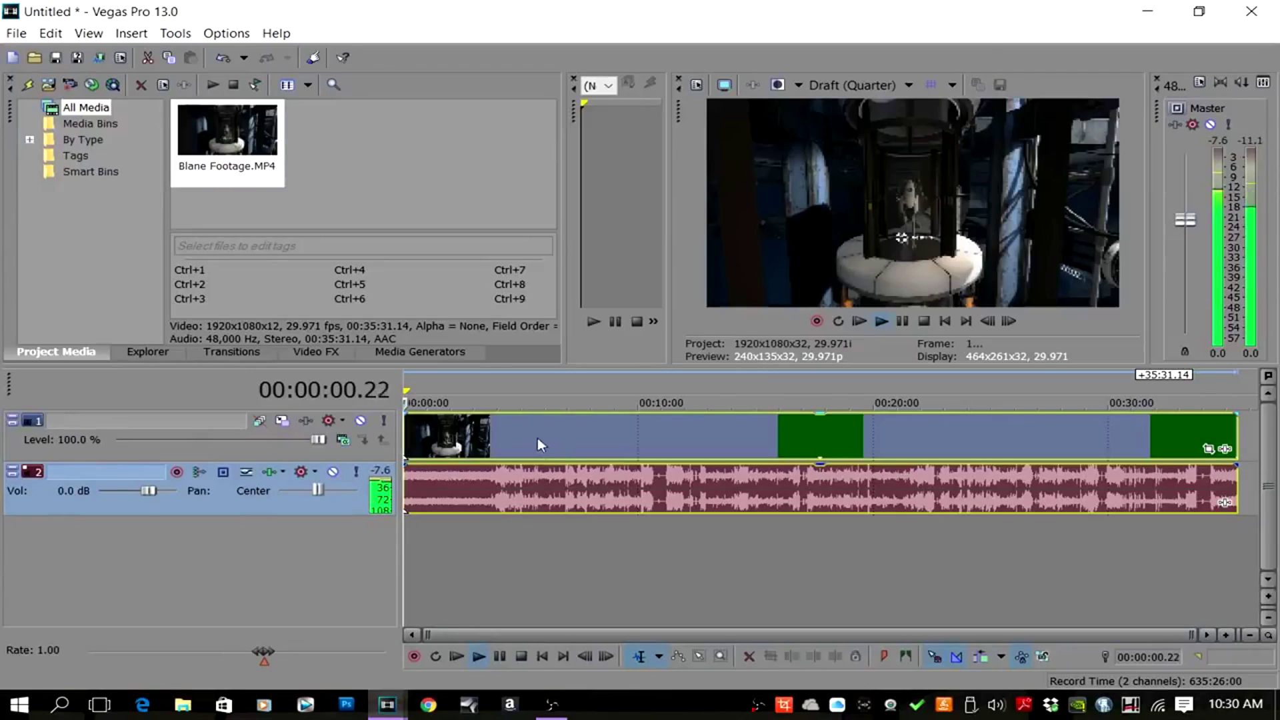
left_click(545, 382)
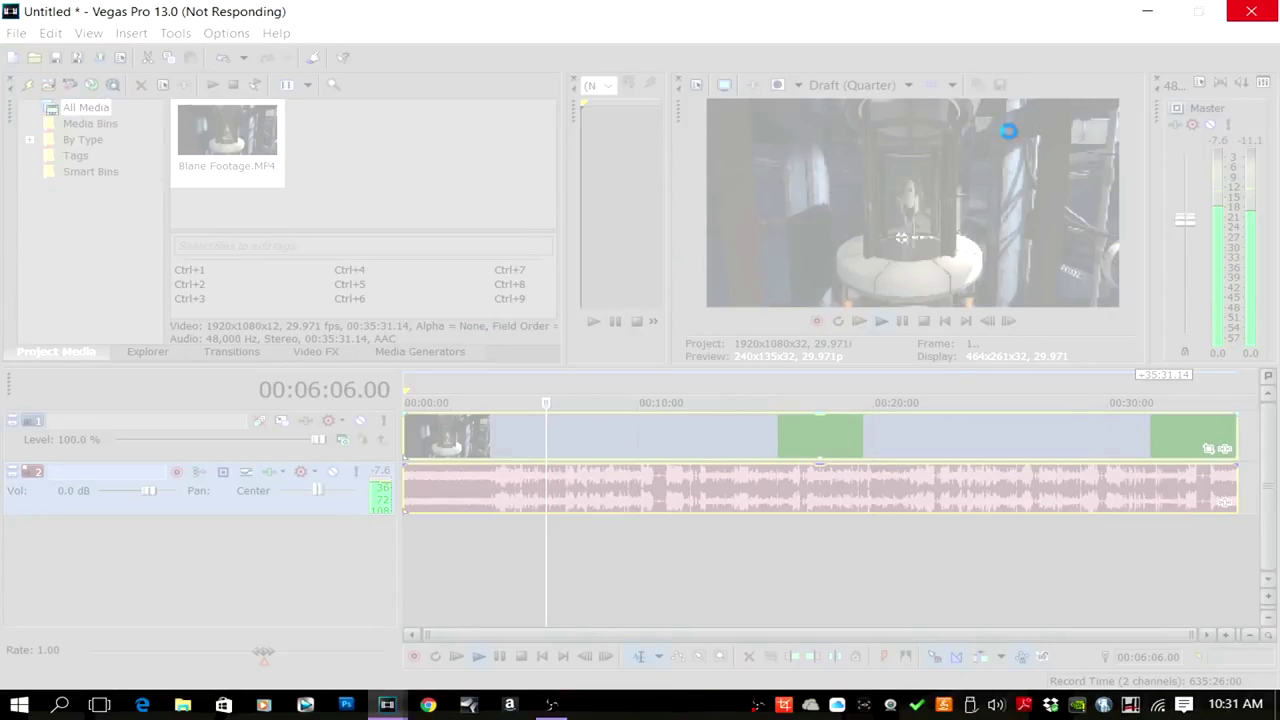
- Force-close the frozen Vegas, skip the solution check, and relaunch Vegas Pro 13
left_click(1243, 14)
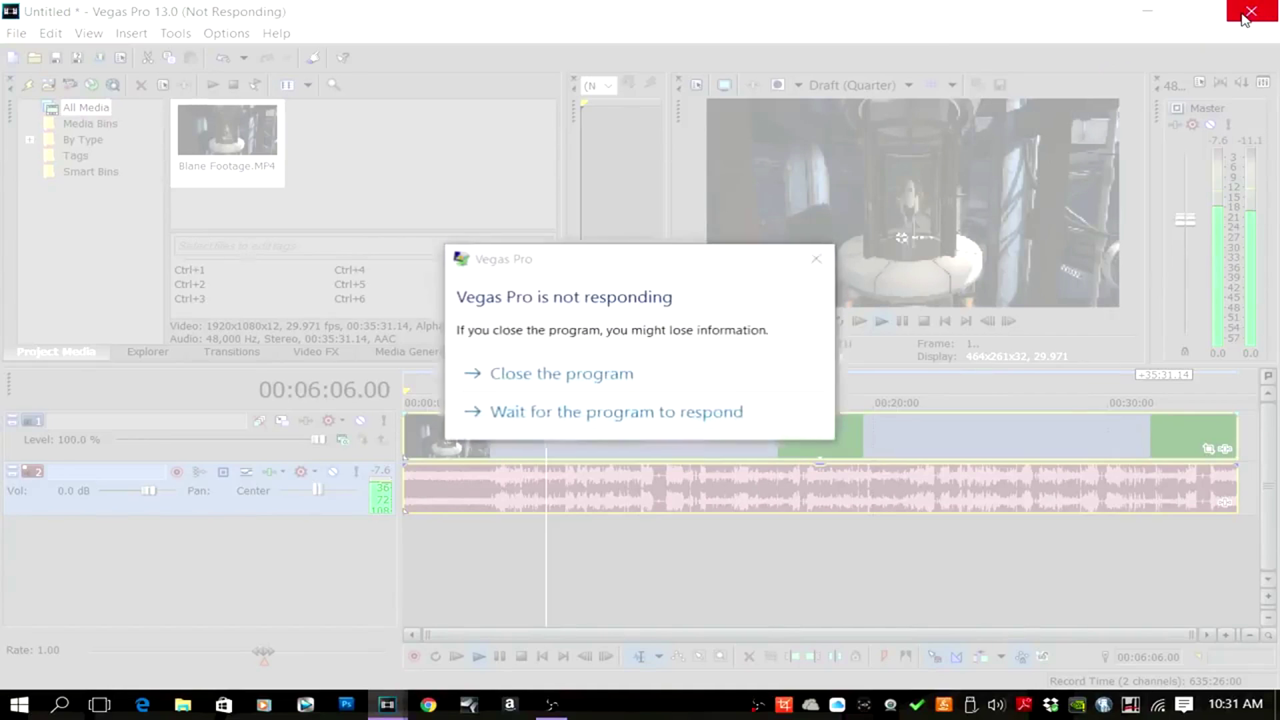
left_click(595, 373)
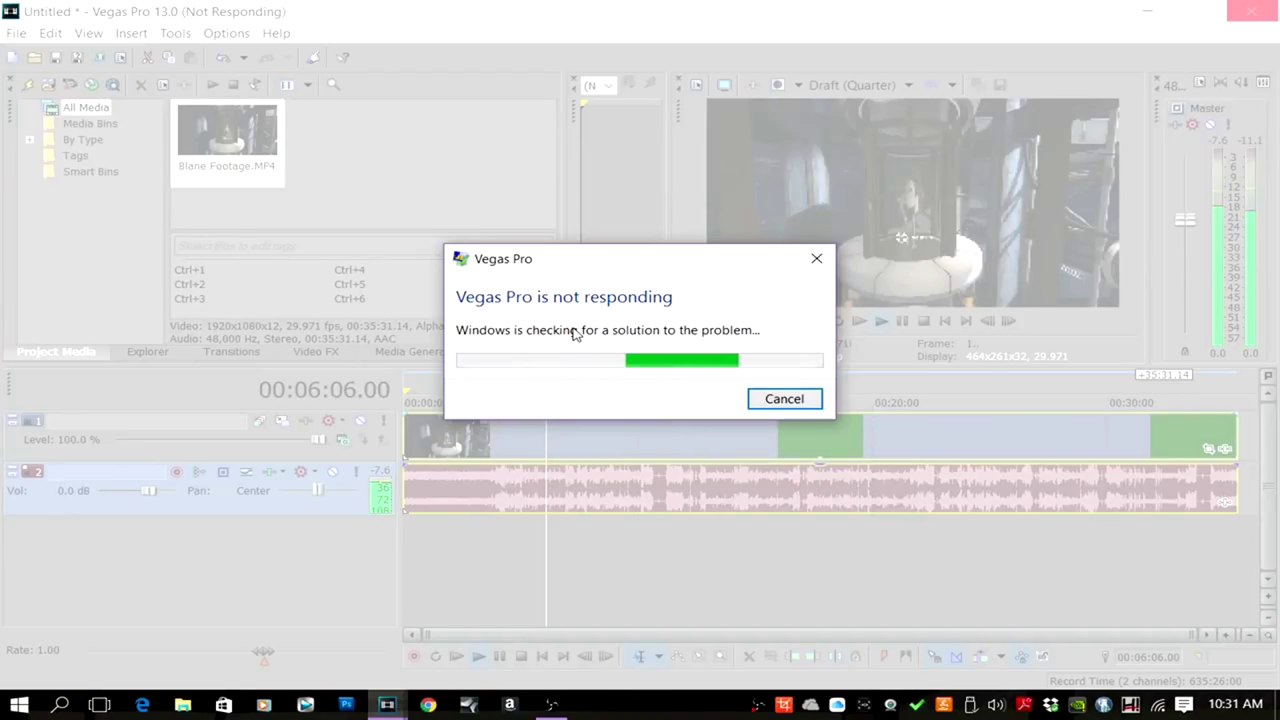
left_click(777, 398)
double_click(293, 463)
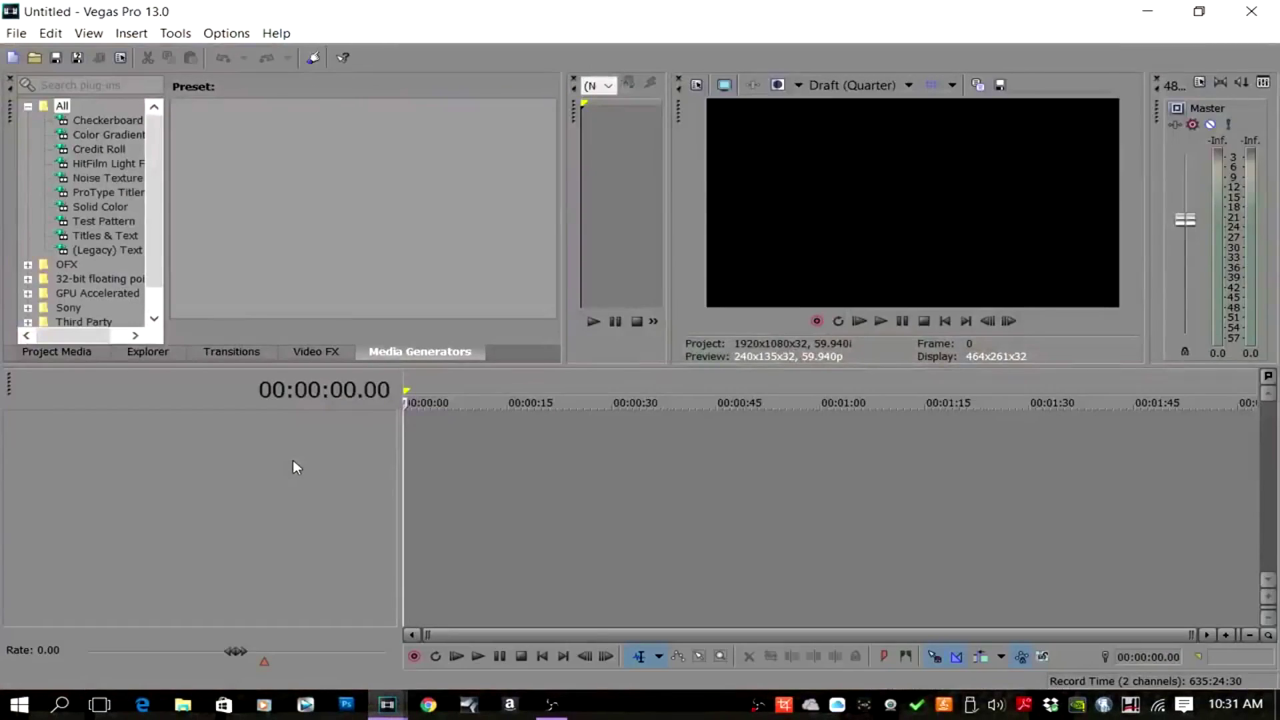
- Open Blane Footage from E: Portal2 > Video > Blane Video and match project settings to it
left_click(9, 35)
left_click(40, 75)
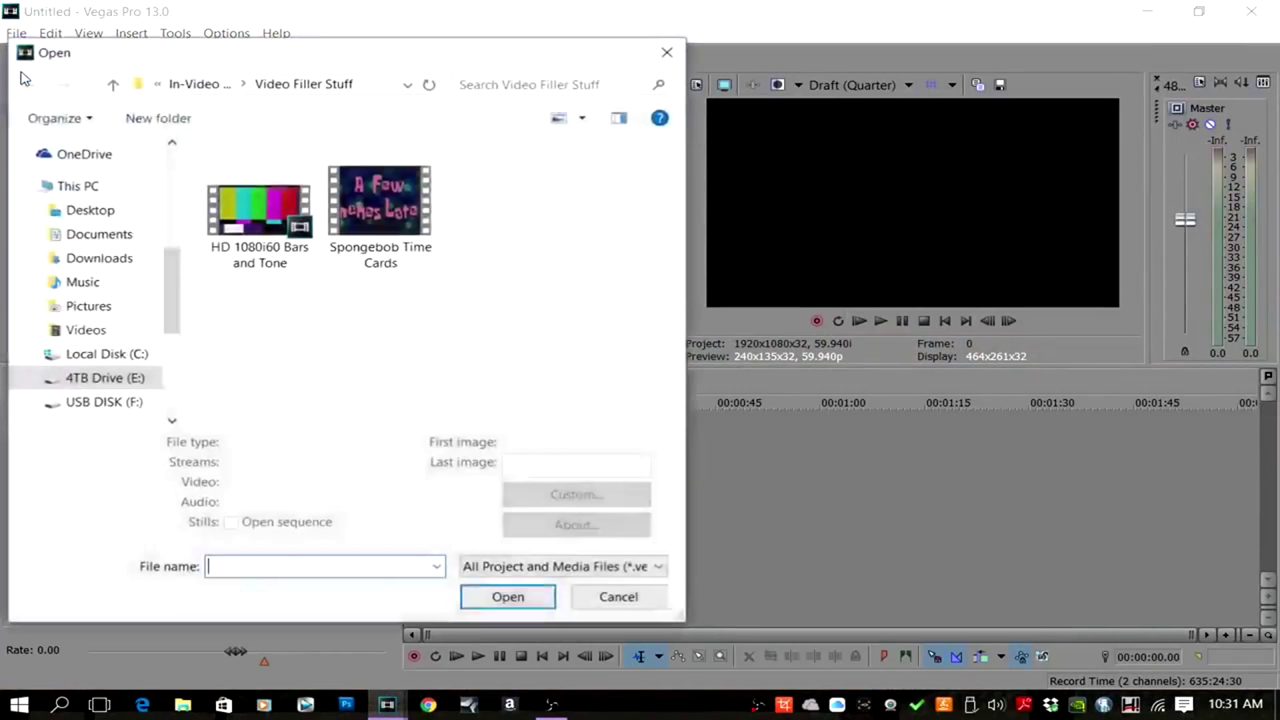
left_click(92, 379)
double_click(257, 218)
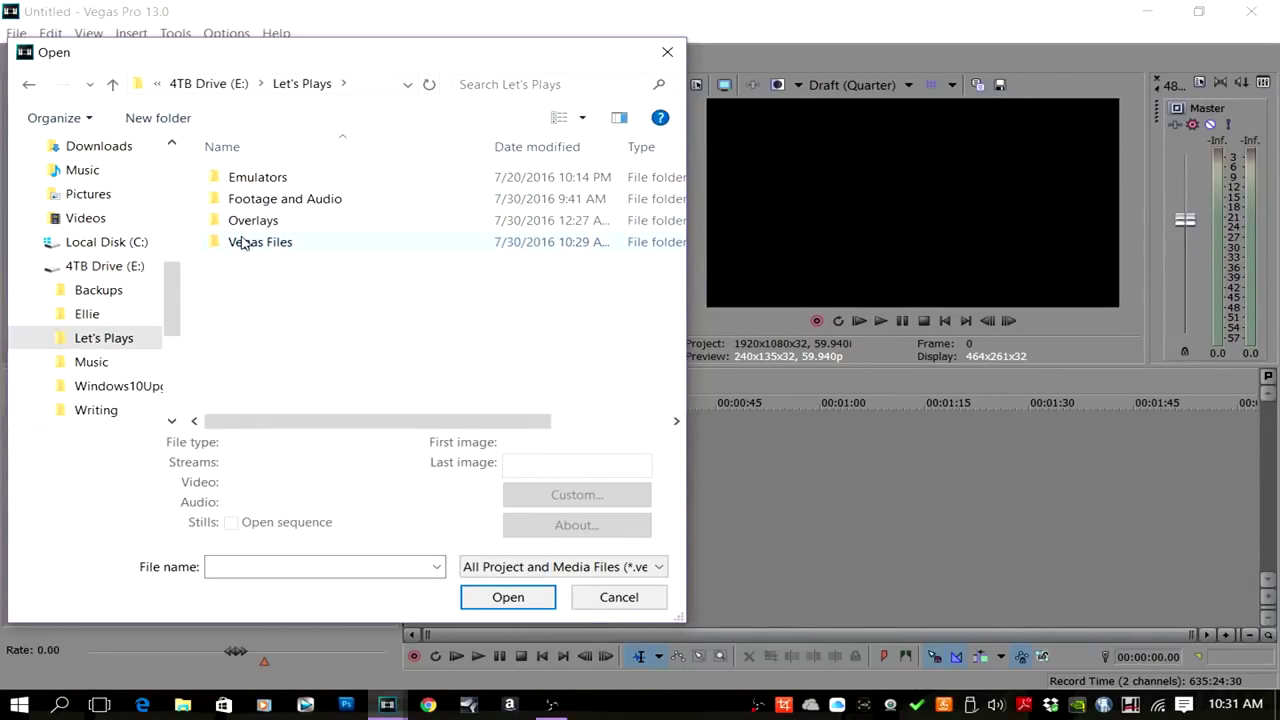
double_click(248, 198)
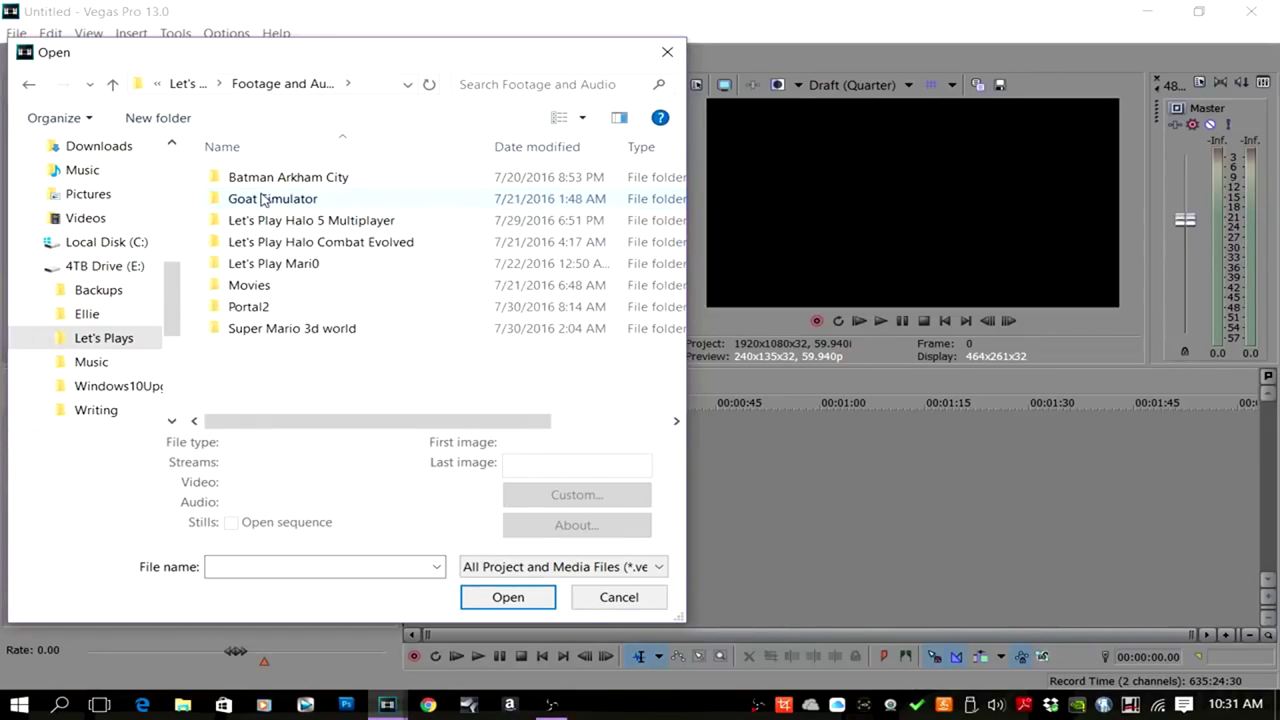
double_click(273, 307)
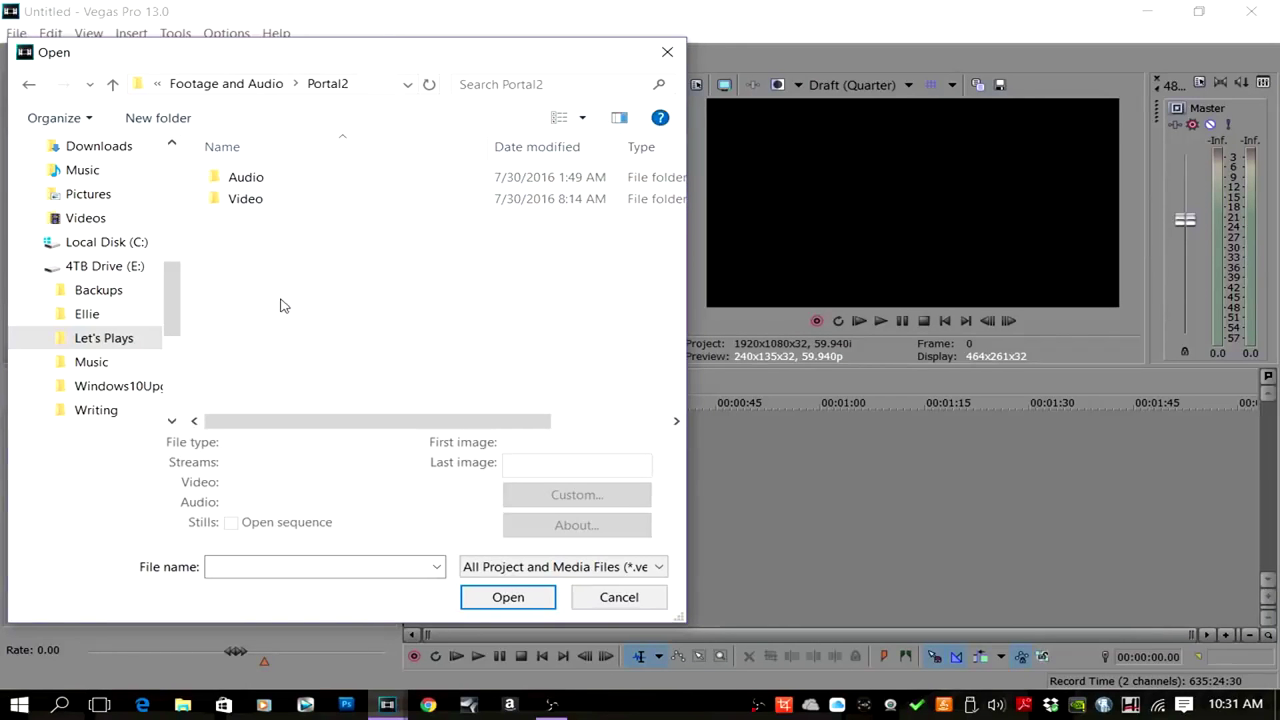
double_click(274, 202)
double_click(273, 179)
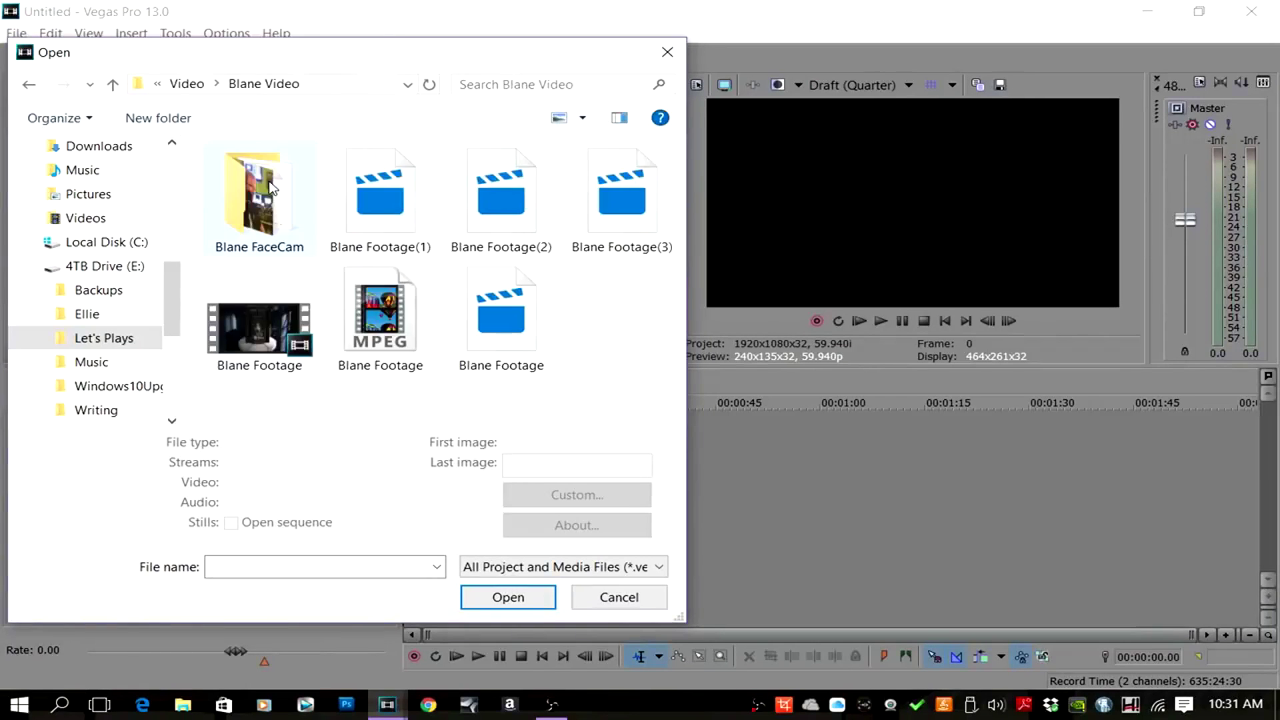
double_click(248, 333)
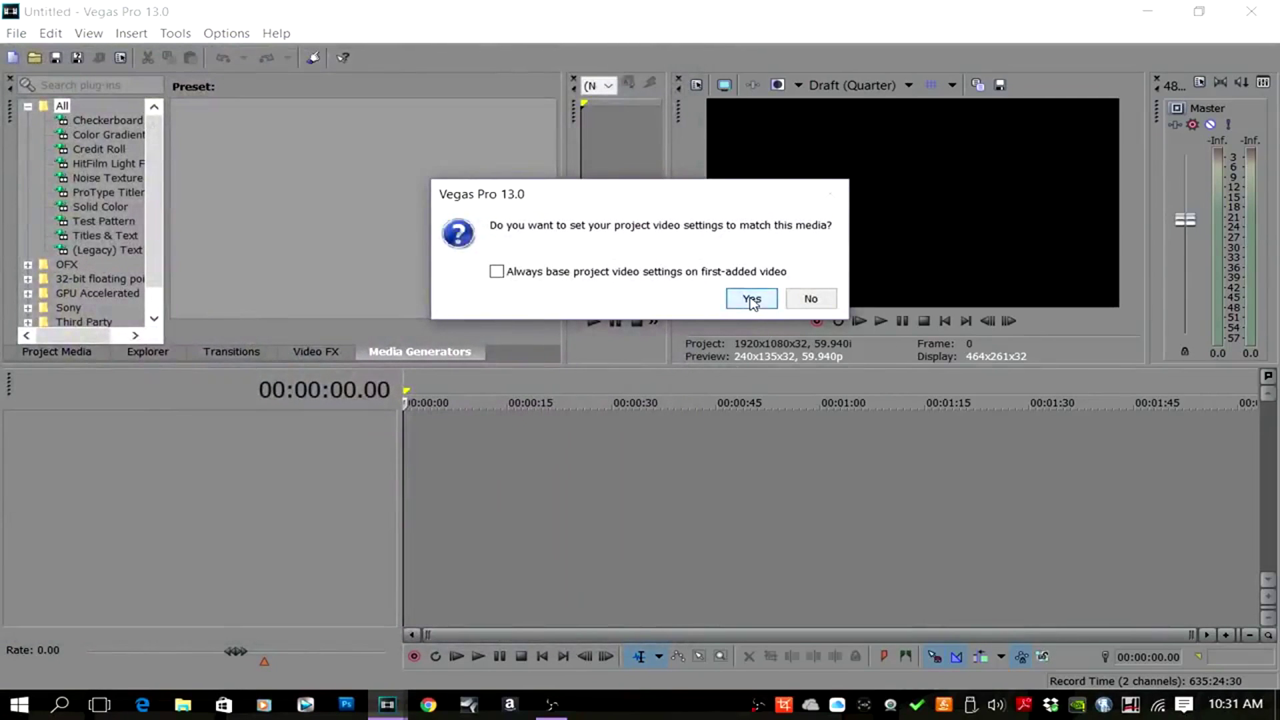
left_click(752, 300)
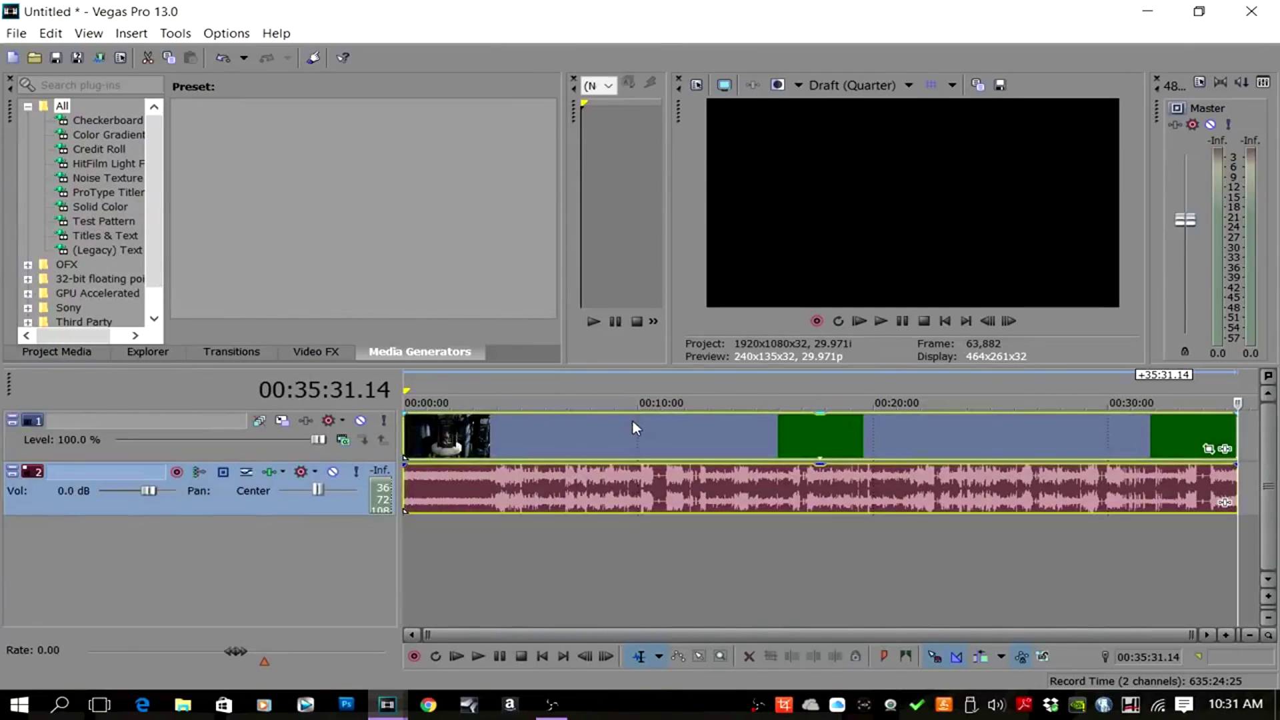
- Open the video clip's Properties and turn off resampling
left_click(618, 437)
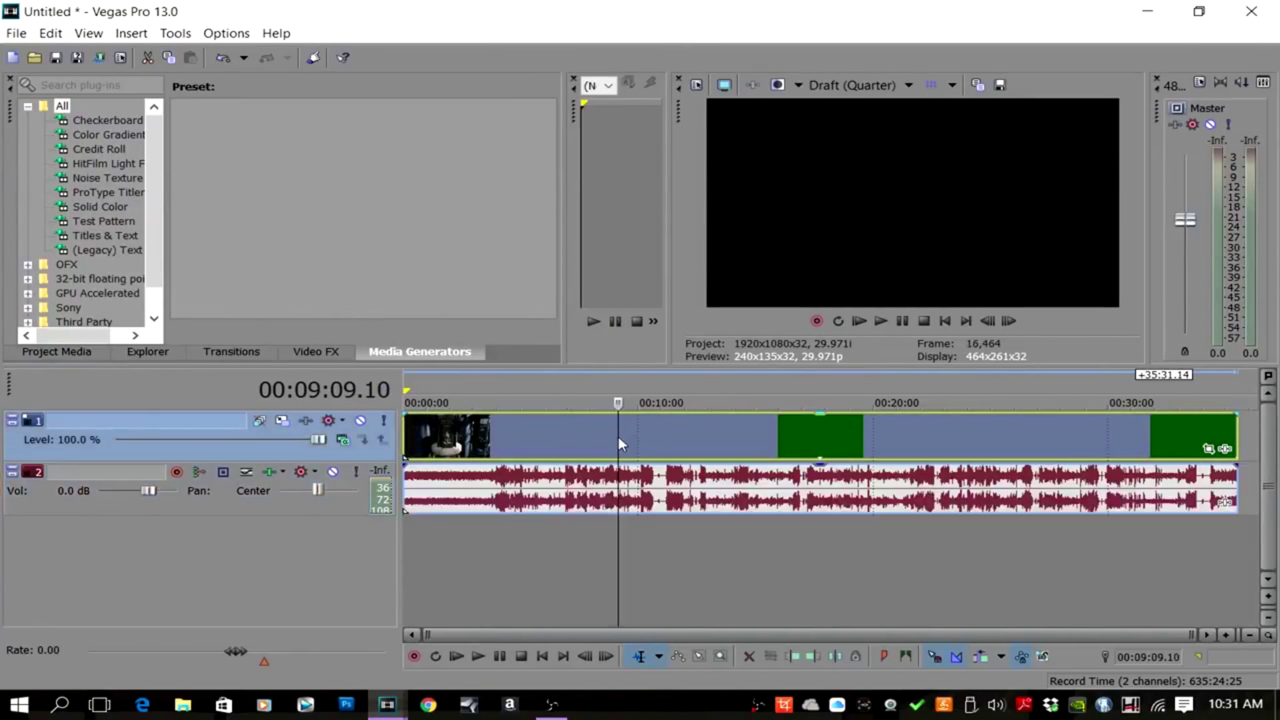
right_click(657, 431)
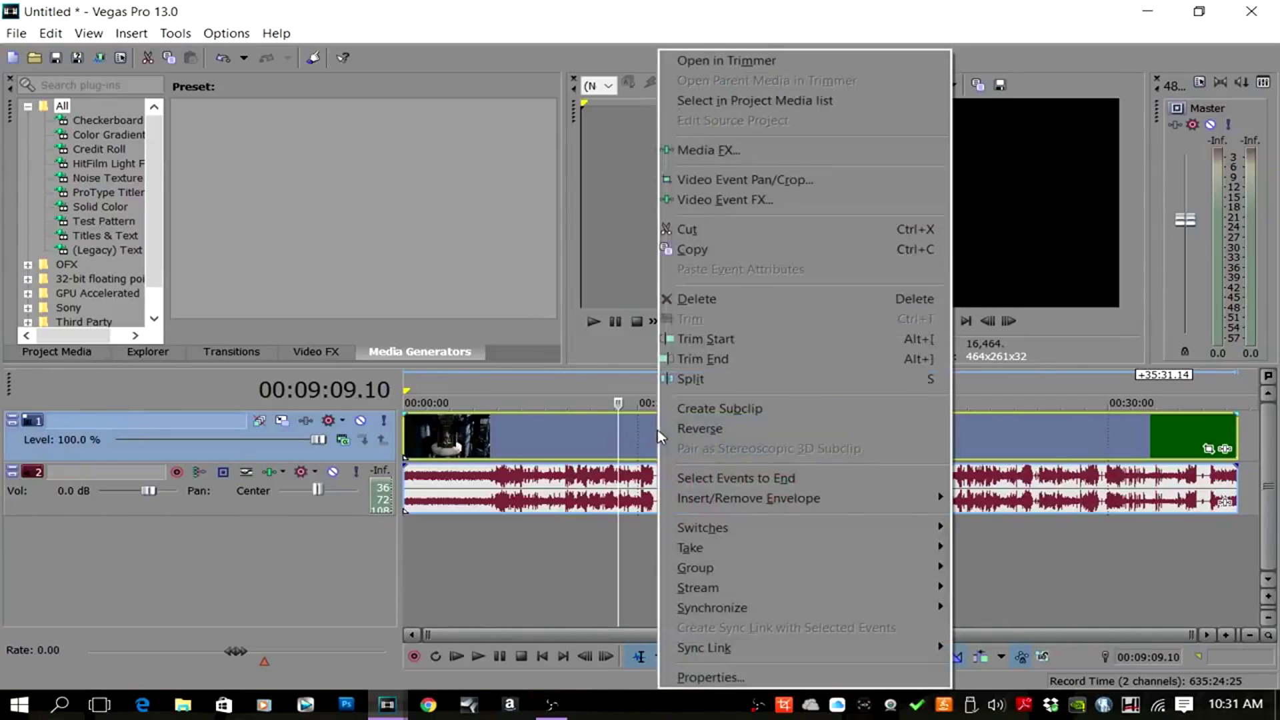
left_click(717, 677)
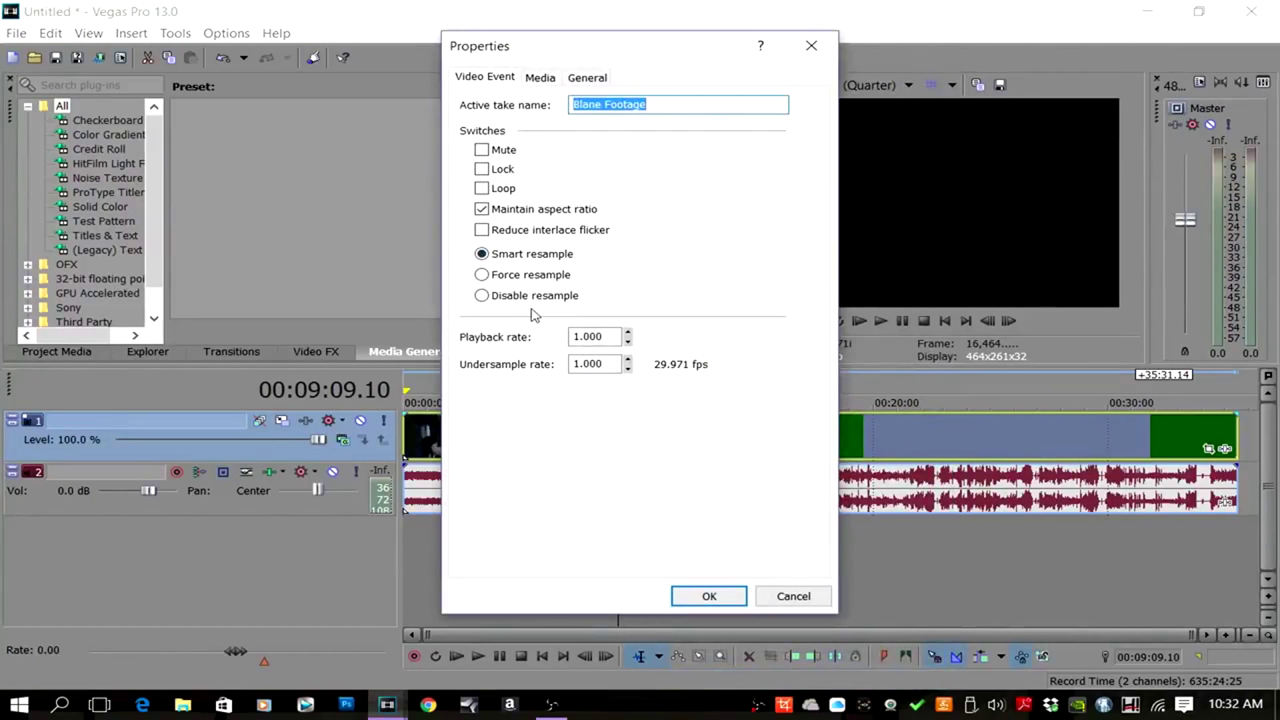
left_click(532, 299)
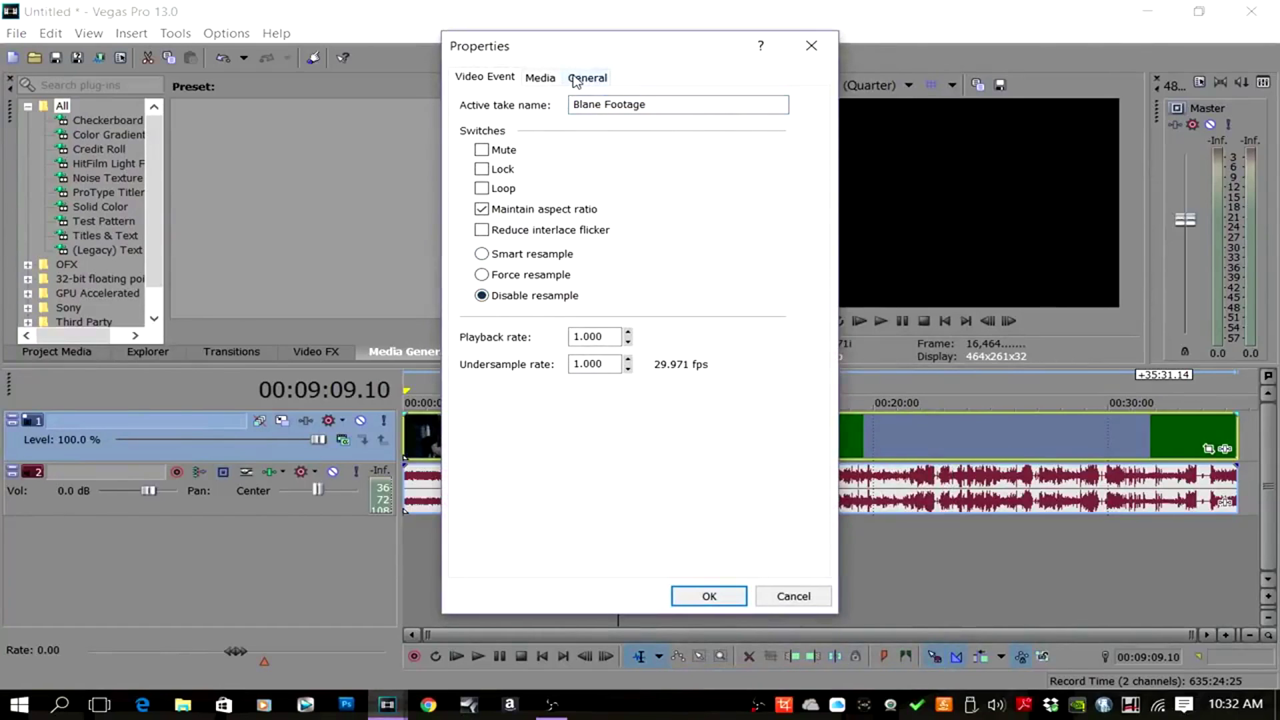
- Copy the compoundplug.dll plug-in folder path from the General tab
left_click(596, 80)
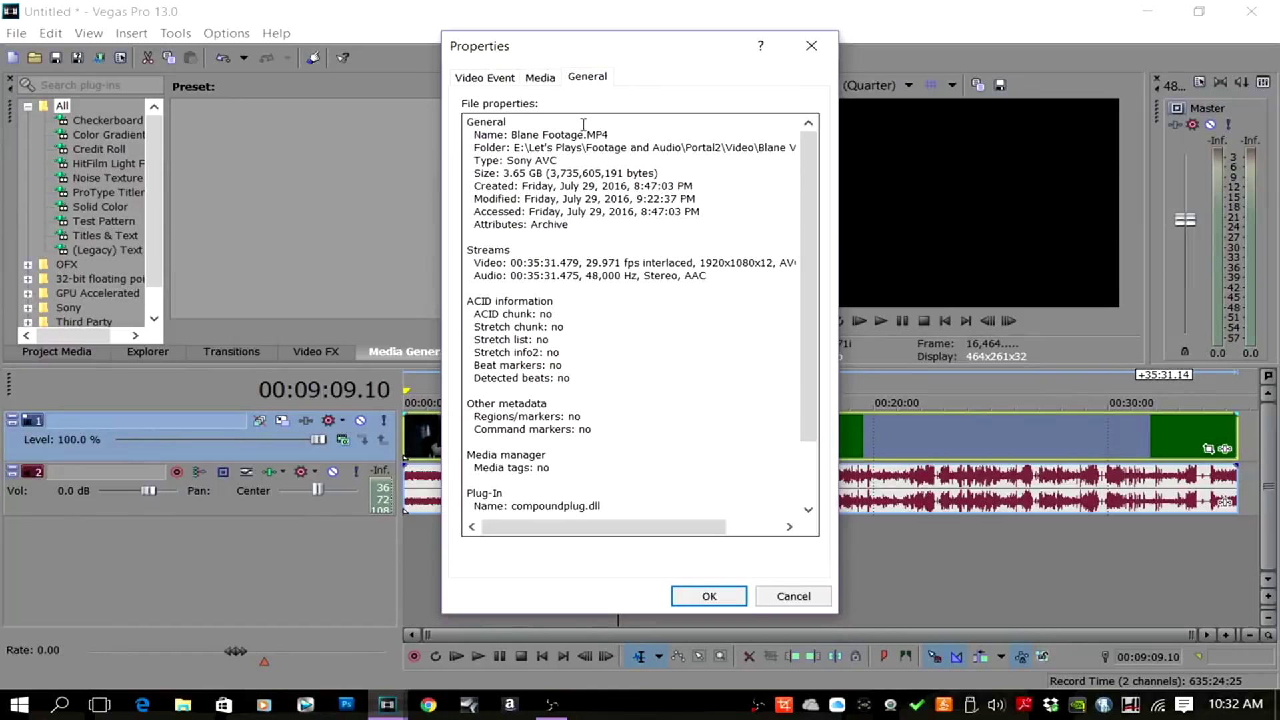
left_click_drag(809, 265, 807, 318)
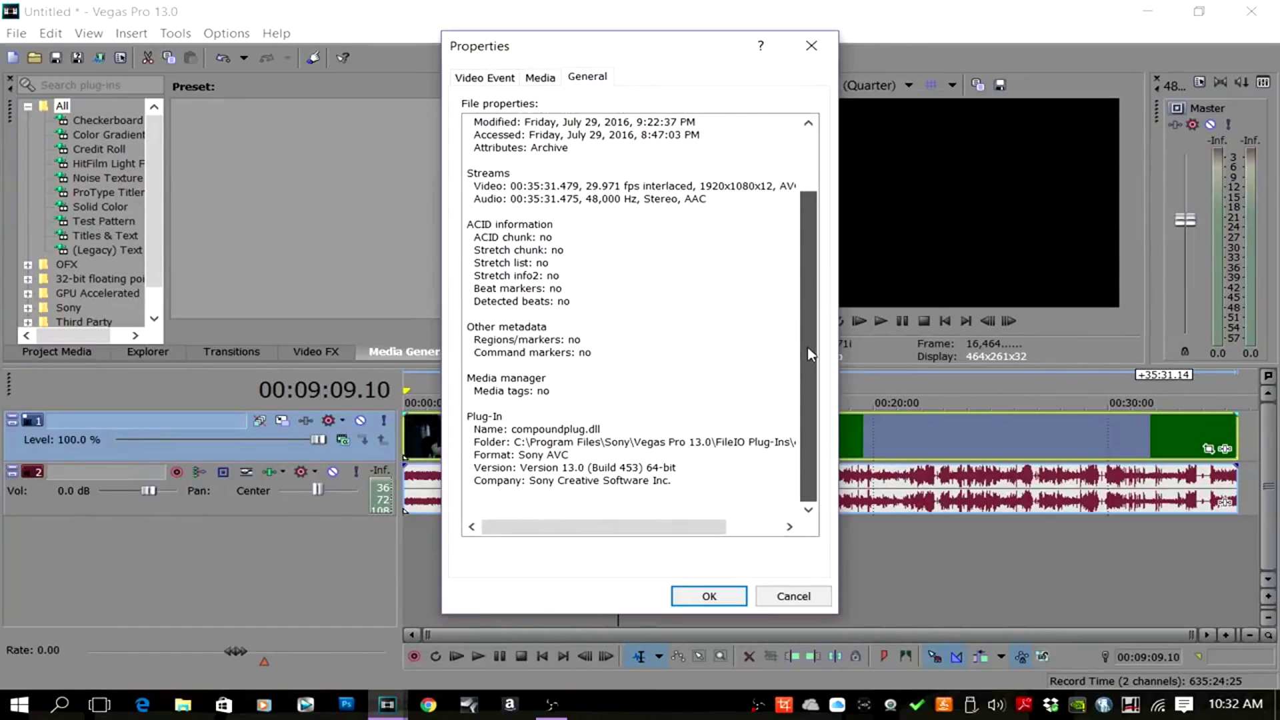
left_click_drag(519, 436, 604, 434)
left_click(610, 433)
left_click(499, 426, "shift")
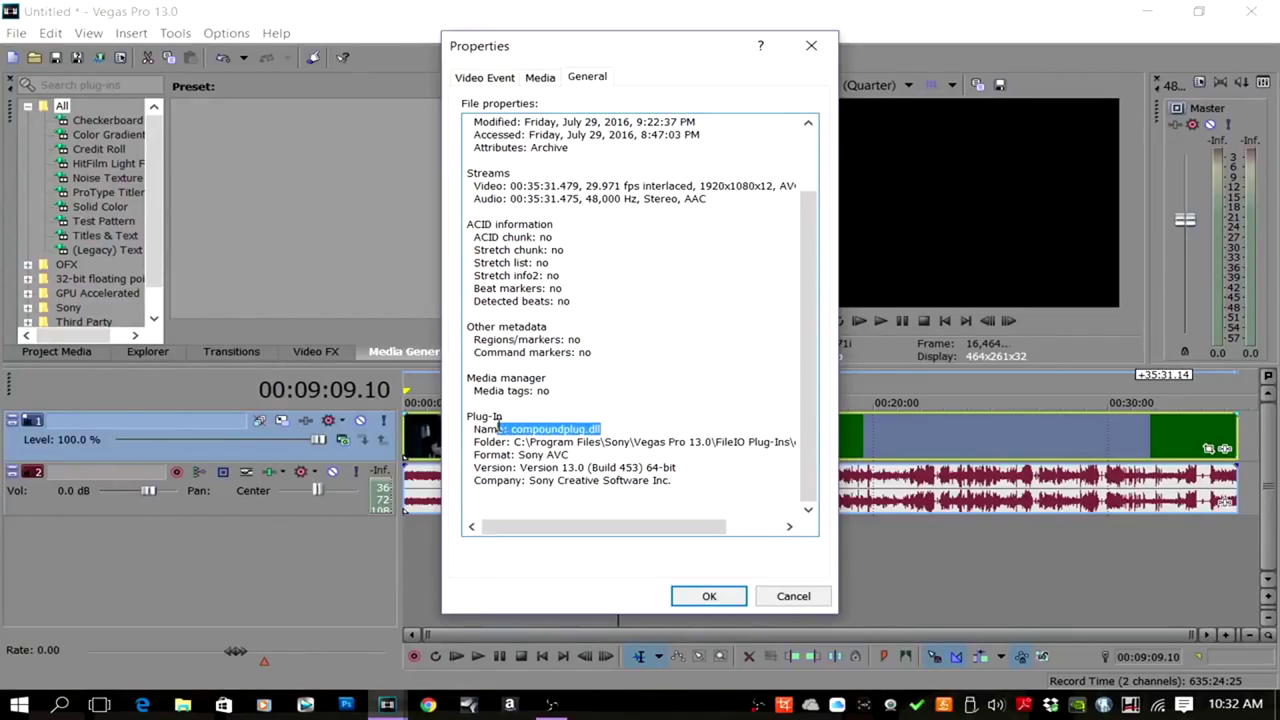
left_click(517, 426, "shift")
left_click(522, 447)
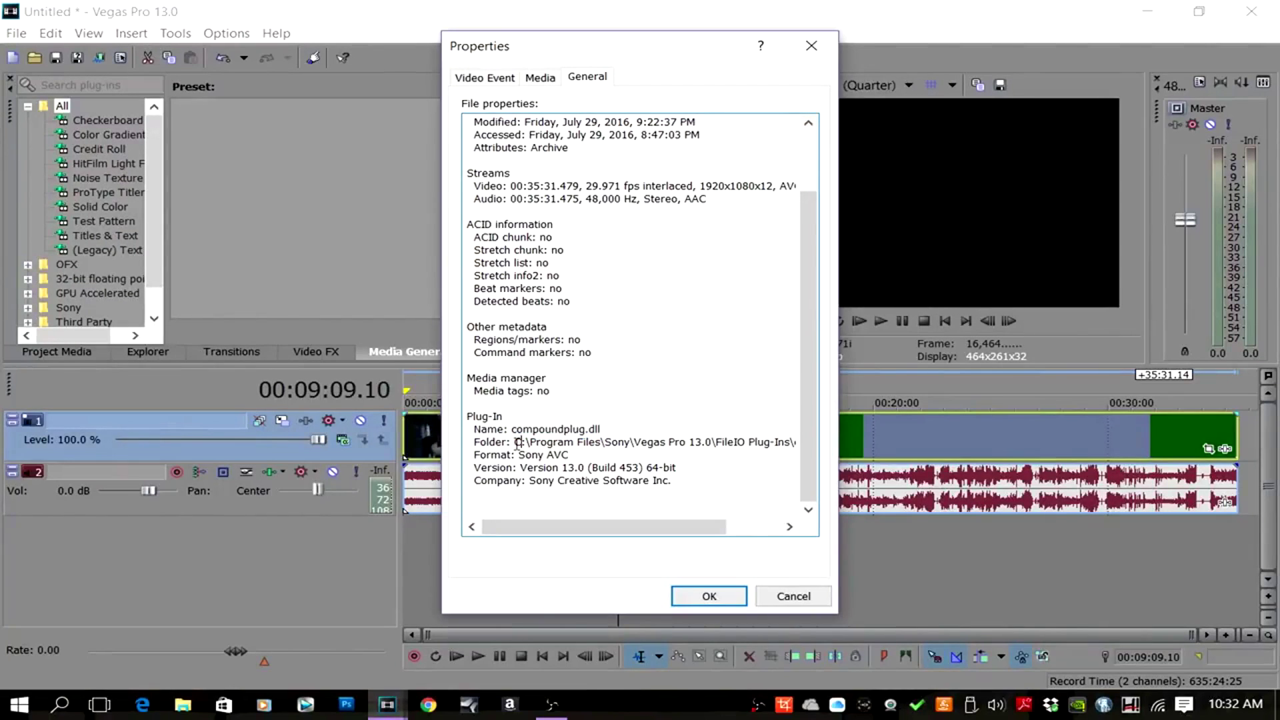
left_click_drag(518, 443, 827, 445)
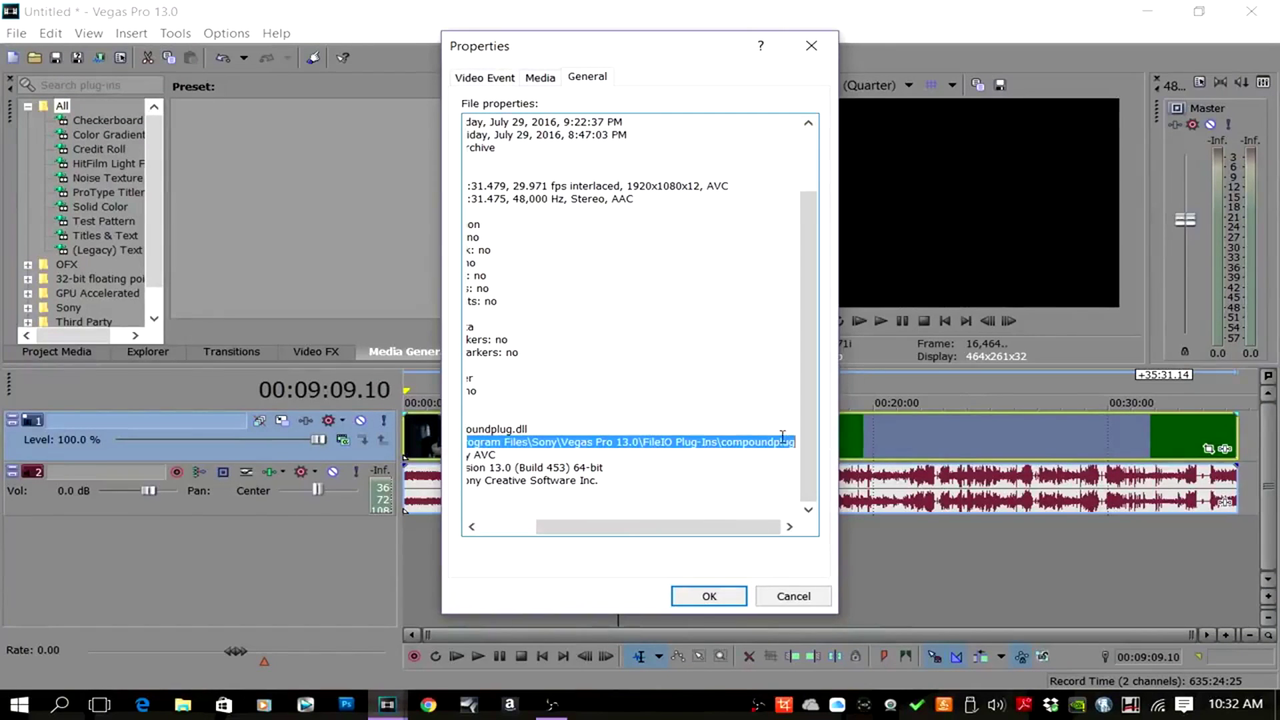
right_click(652, 445)
left_click(693, 491)
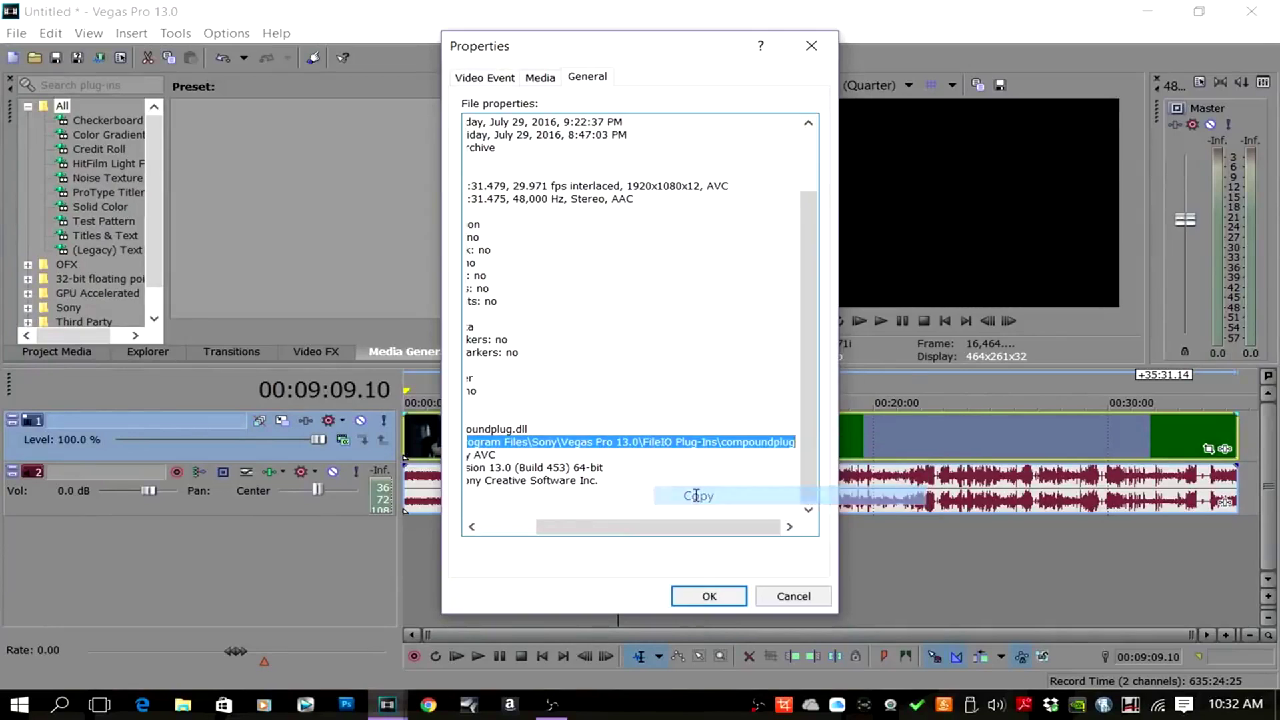
- Close the clip properties and quit Vegas without saving the project
left_click(708, 598)
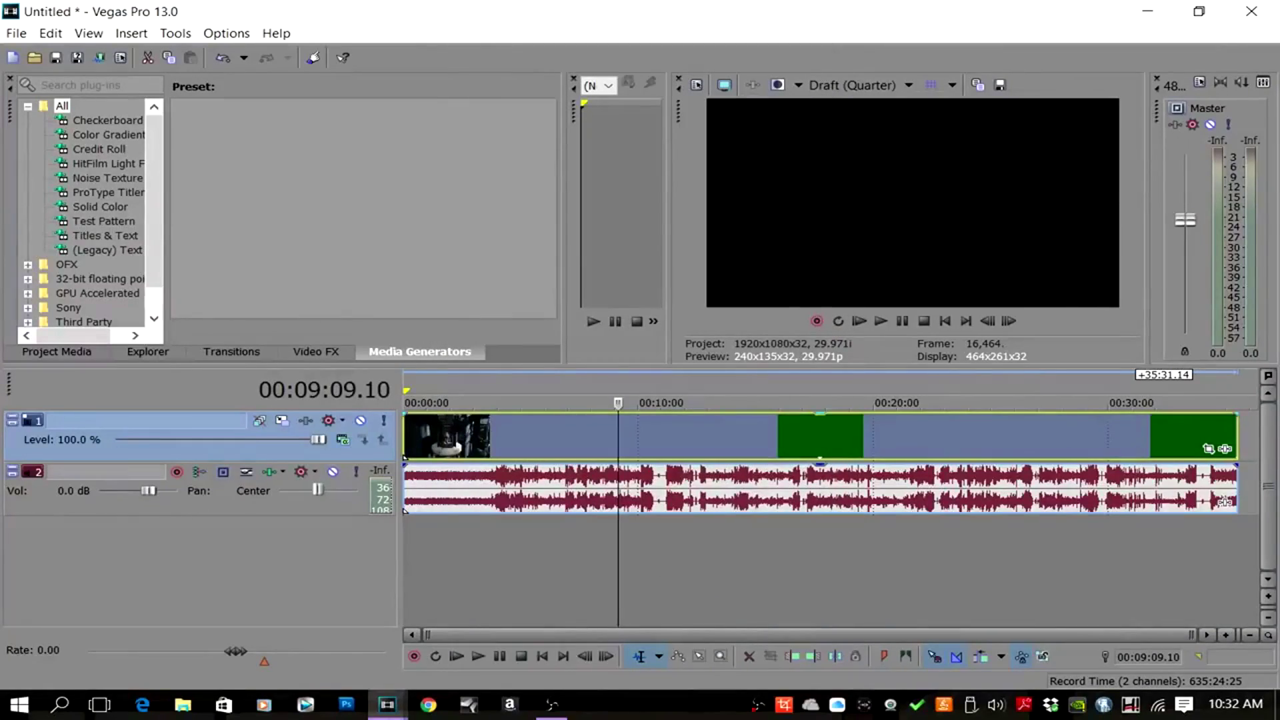
left_click(1253, 12)
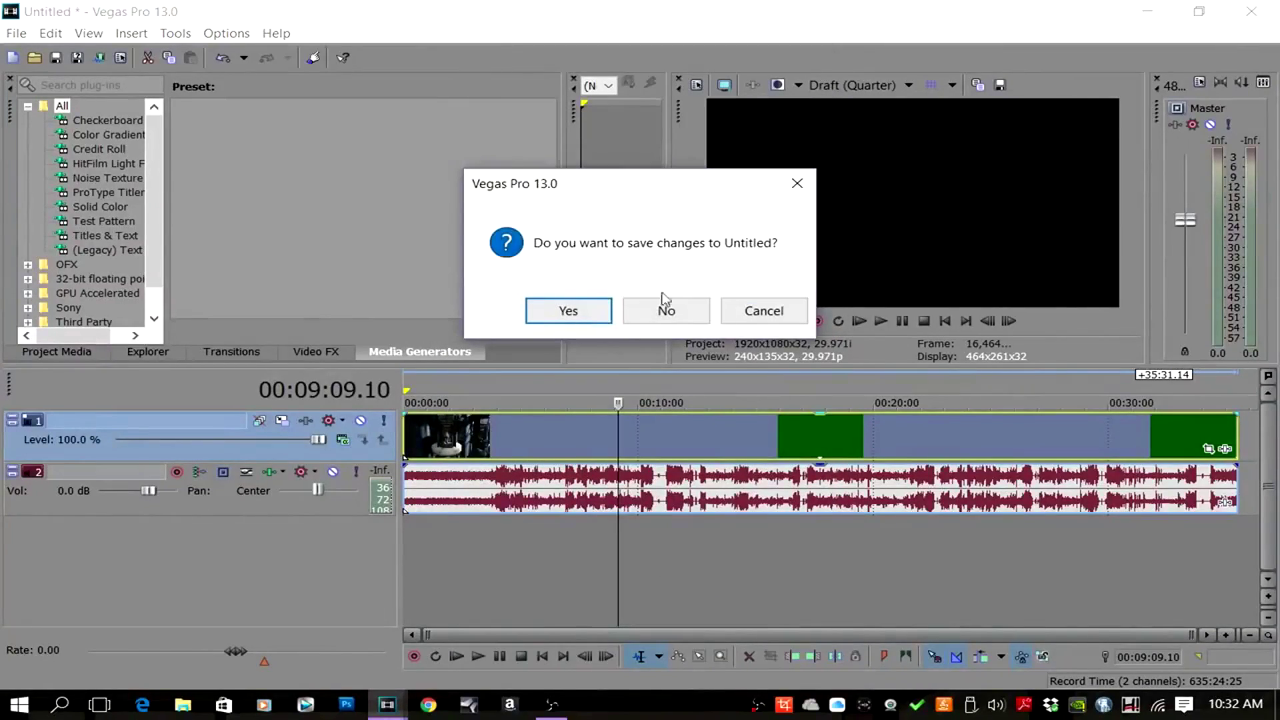
left_click(640, 307)
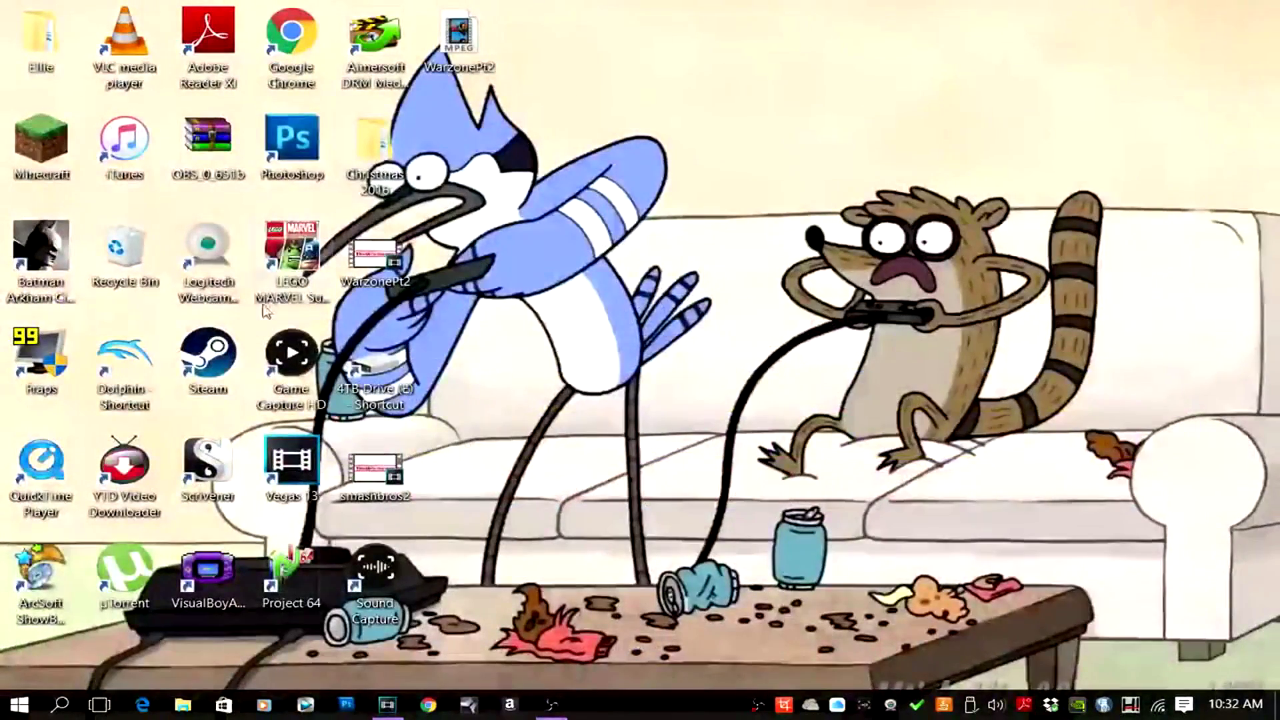
- Paste the copied path into File Explorer's address bar, then go up to FileIO Plug-Ins
left_click(183, 704)
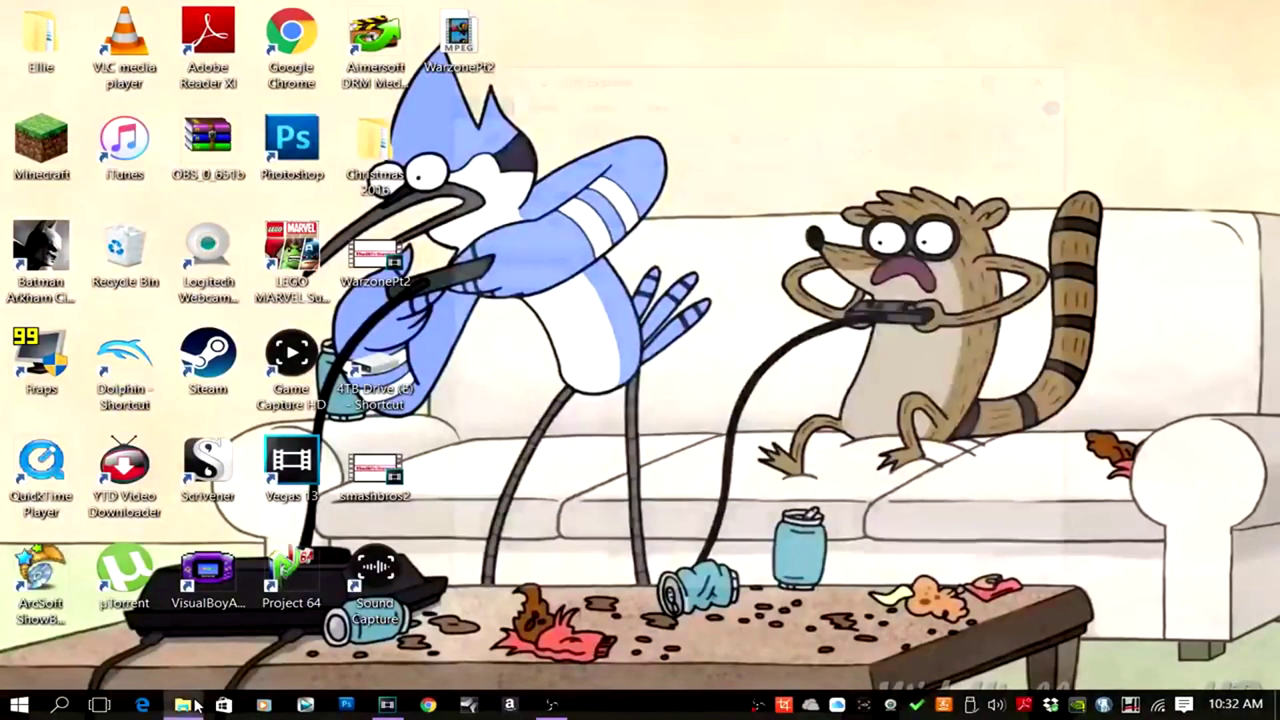
left_click(711, 220)
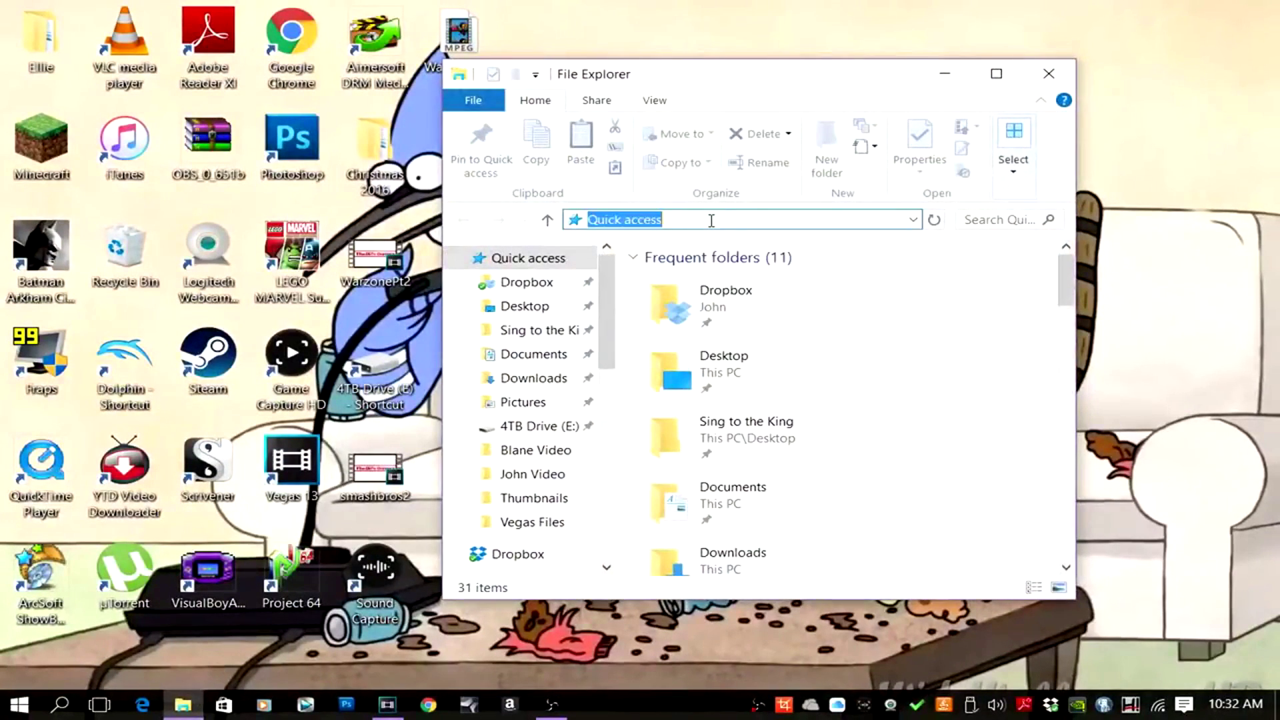
key("ctrl+v")
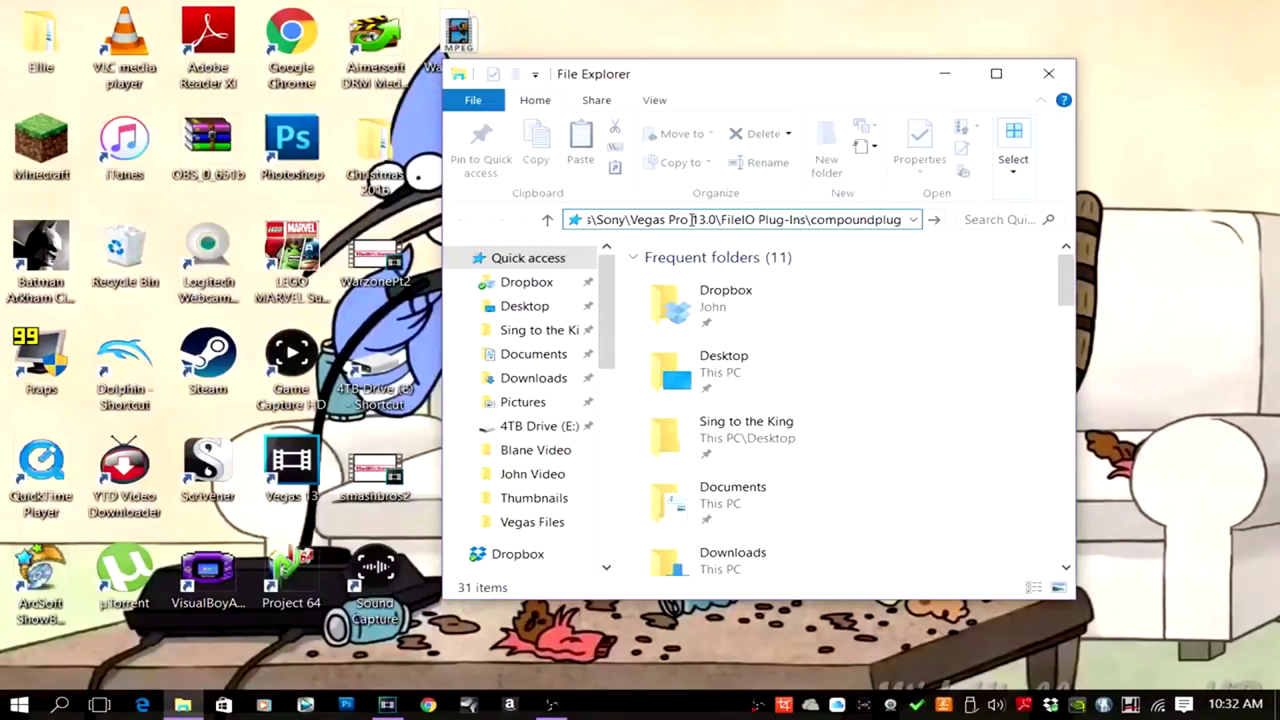
key("Return")
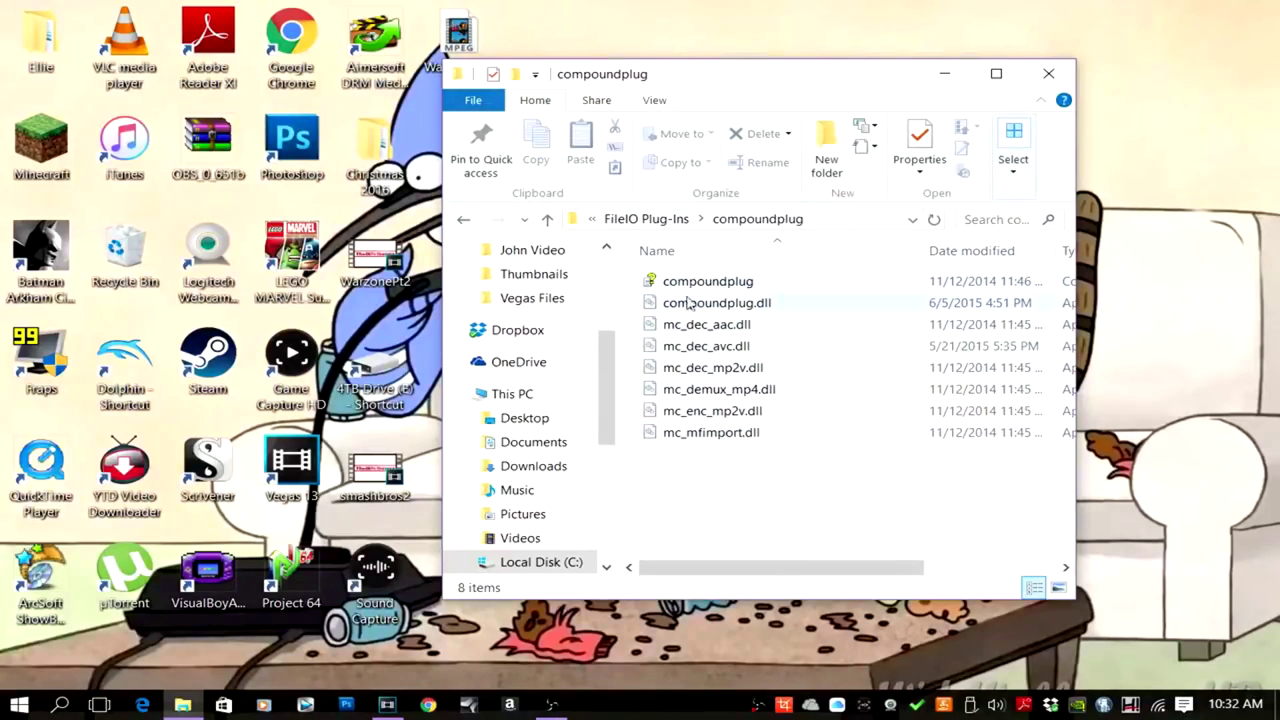
left_click(659, 220)
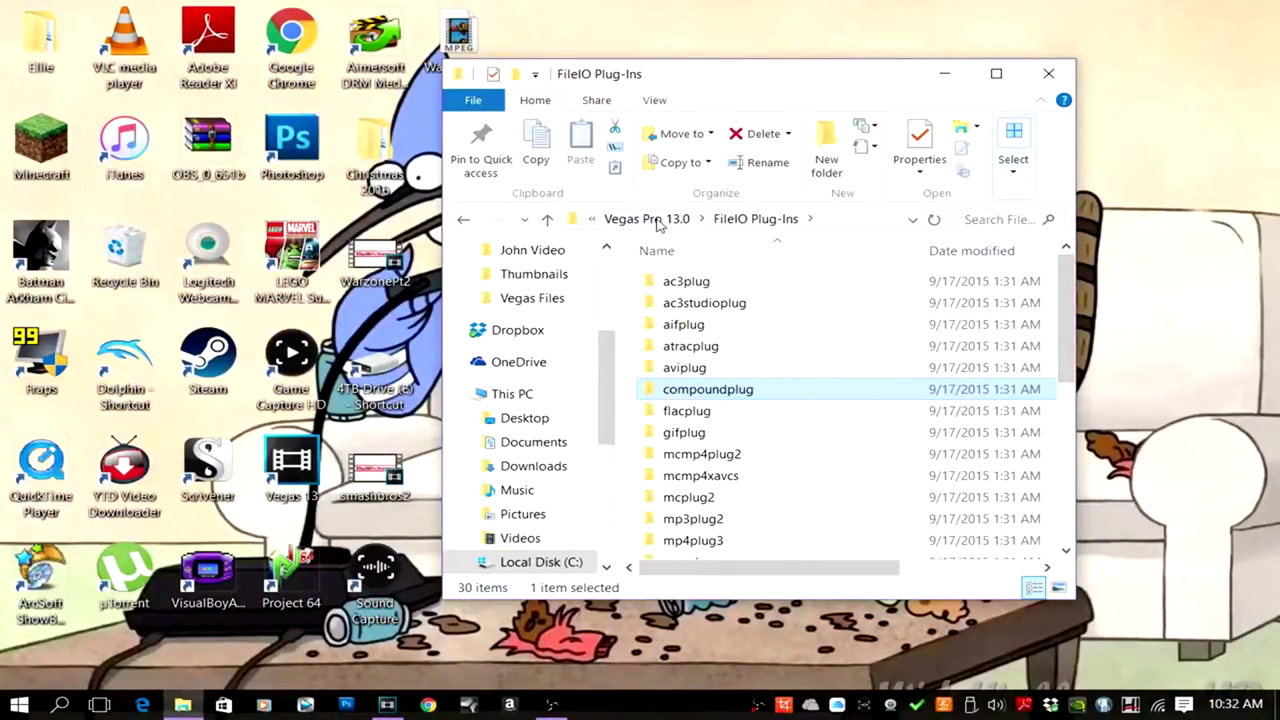
- Rename the compoundplug folder to compoundplug.disabled
right_click(737, 393)
left_click(787, 644)
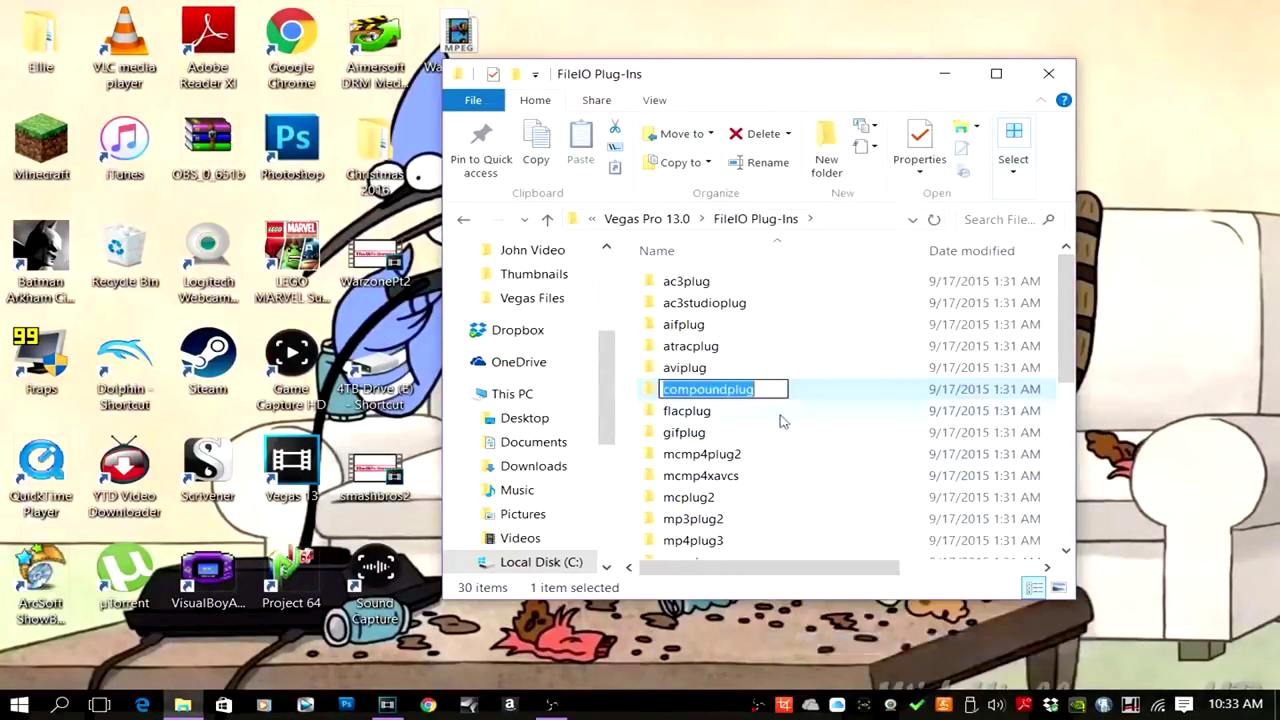
left_click(765, 391)
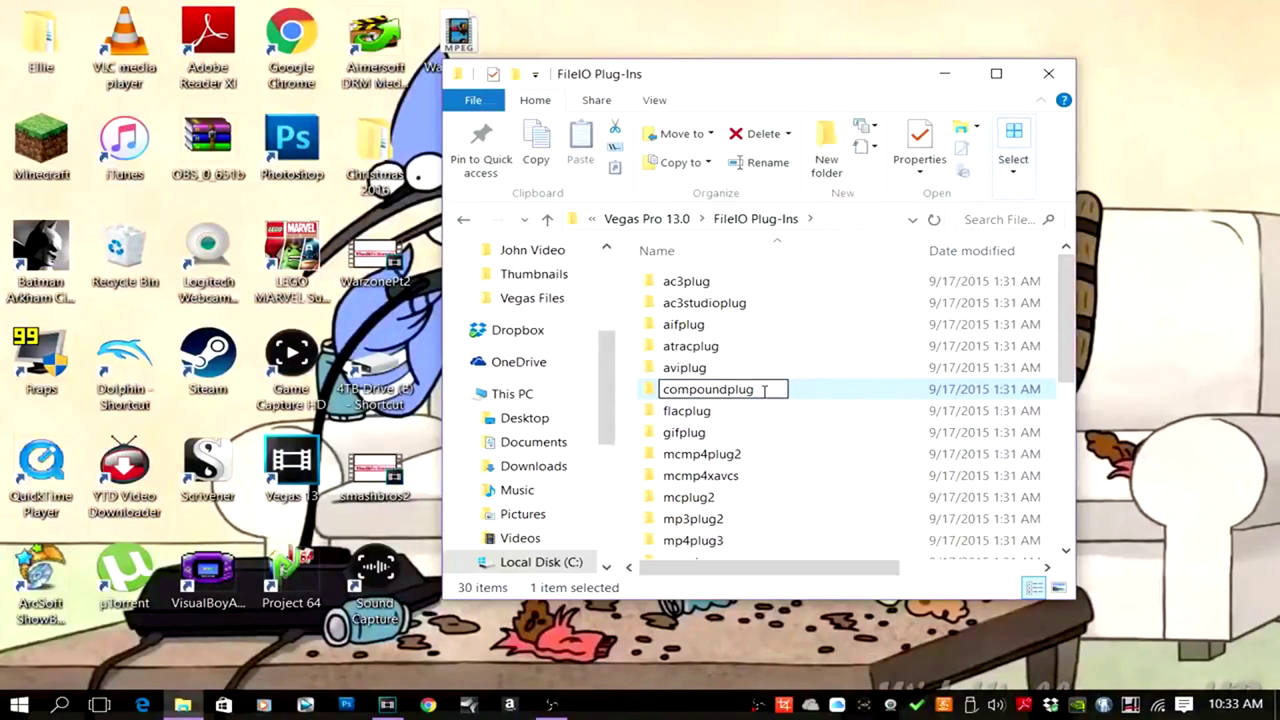
type(".disabled")
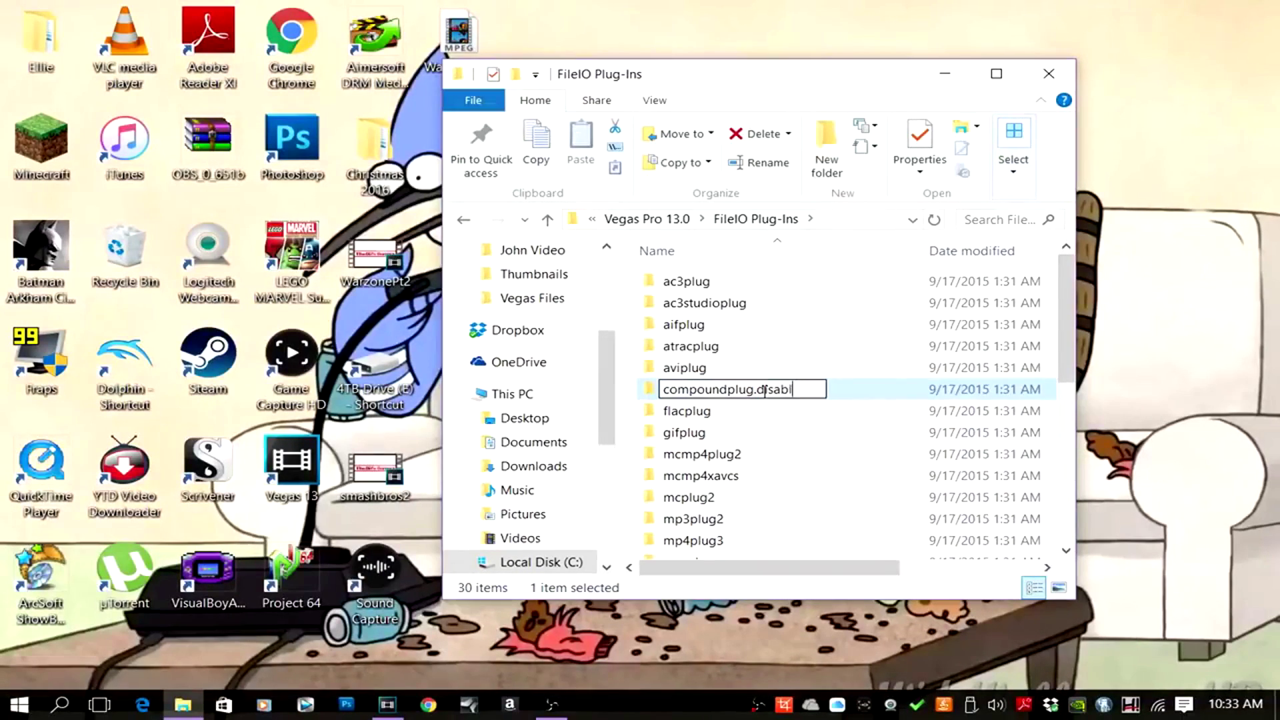
key("Return")
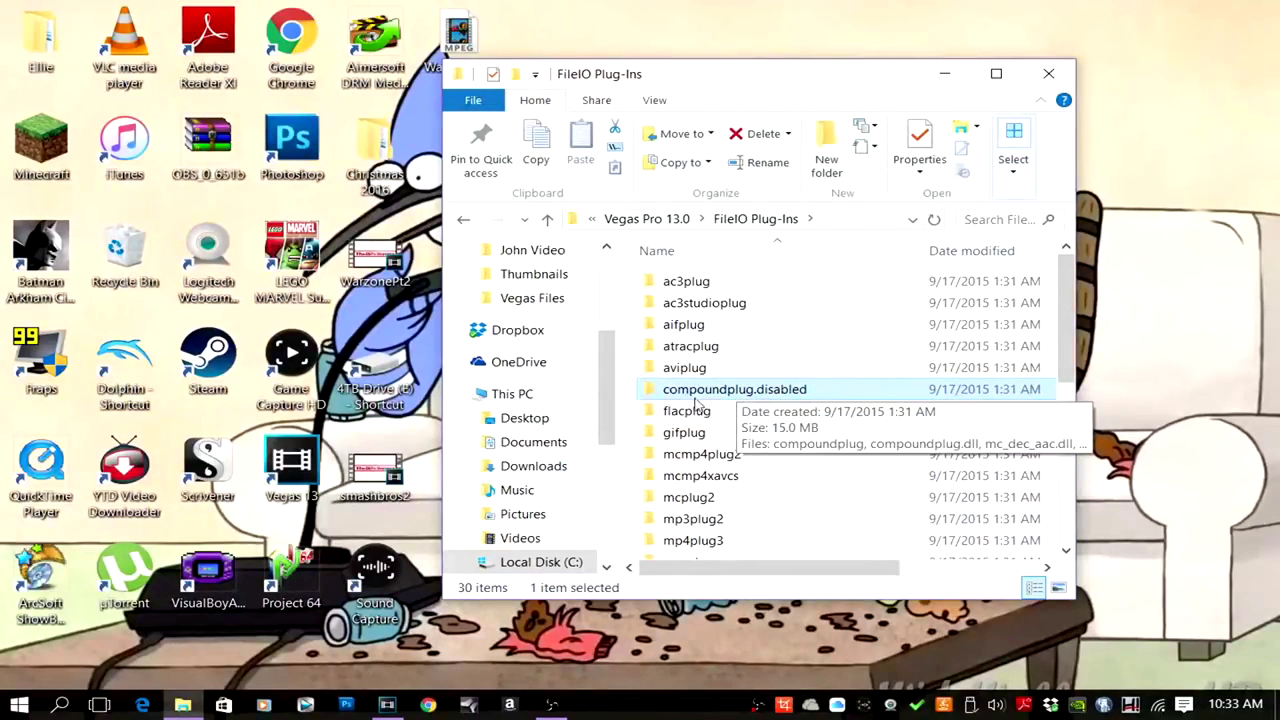
- Close Explorer, relaunch Vegas, and browse File > Open to the 4TB Drive (E:)
left_click(1059, 70)
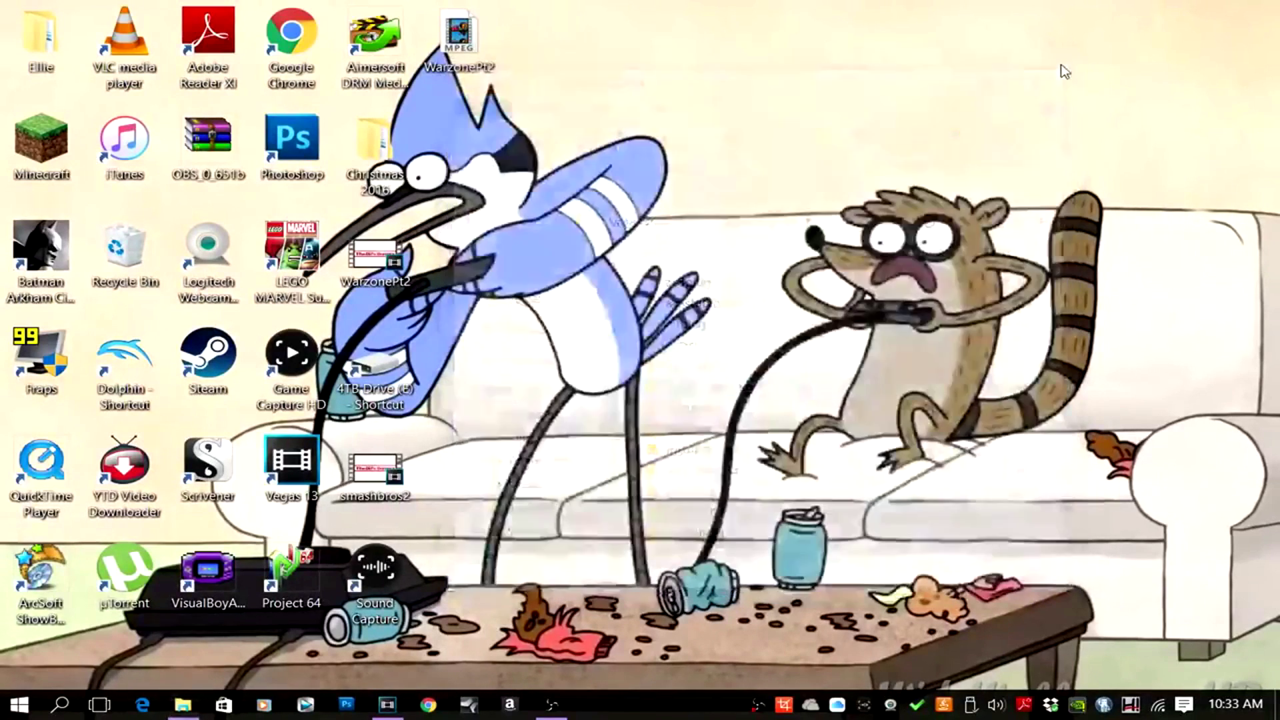
double_click(295, 465)
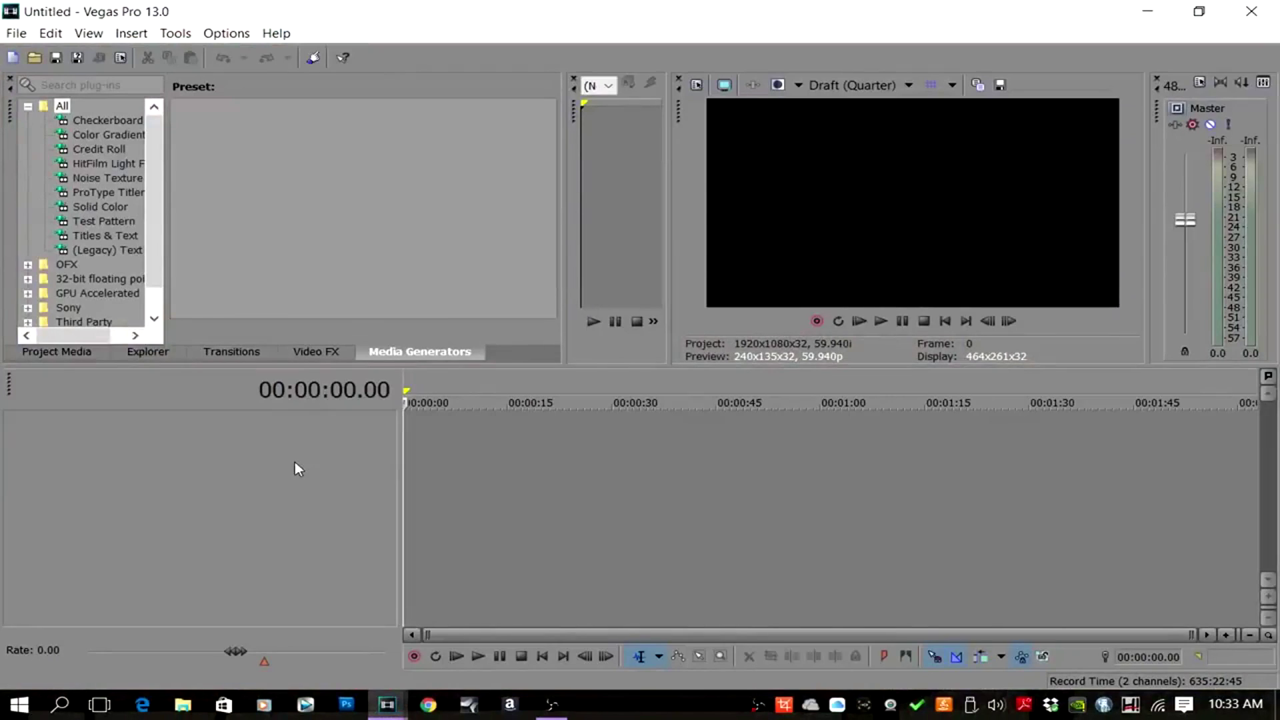
left_click(17, 35)
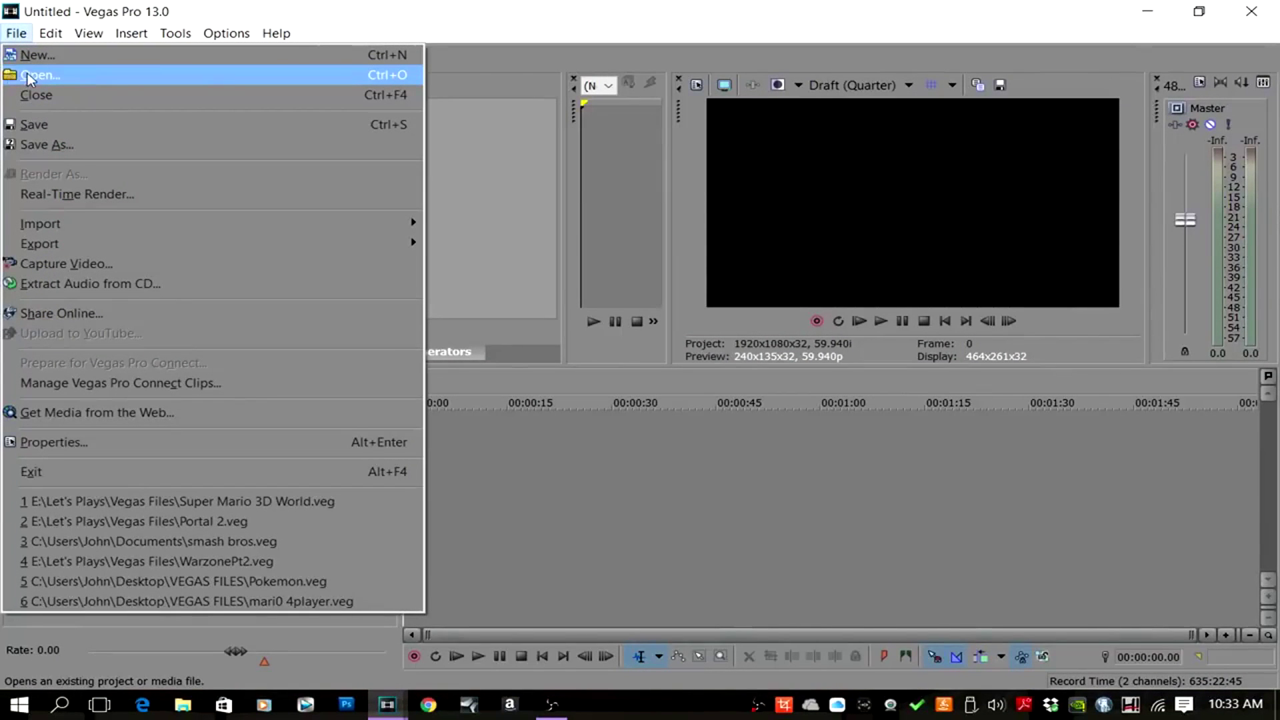
left_click(12, 78)
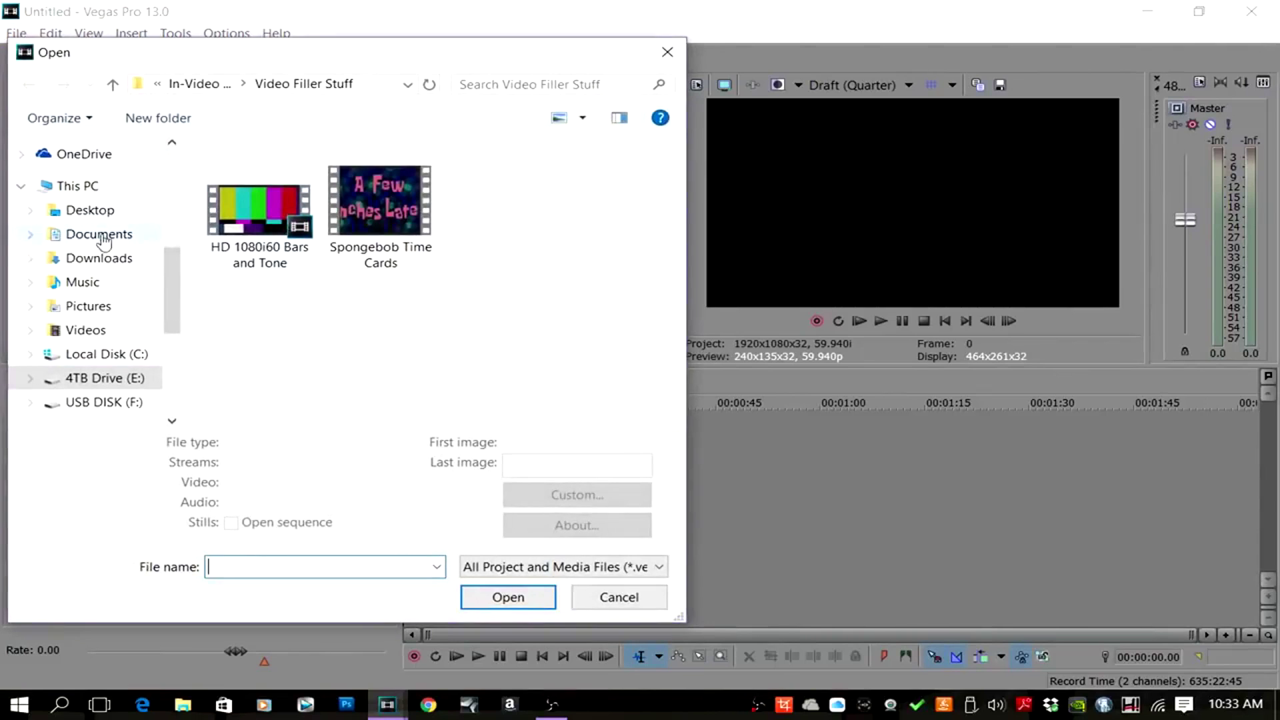
left_click(103, 212)
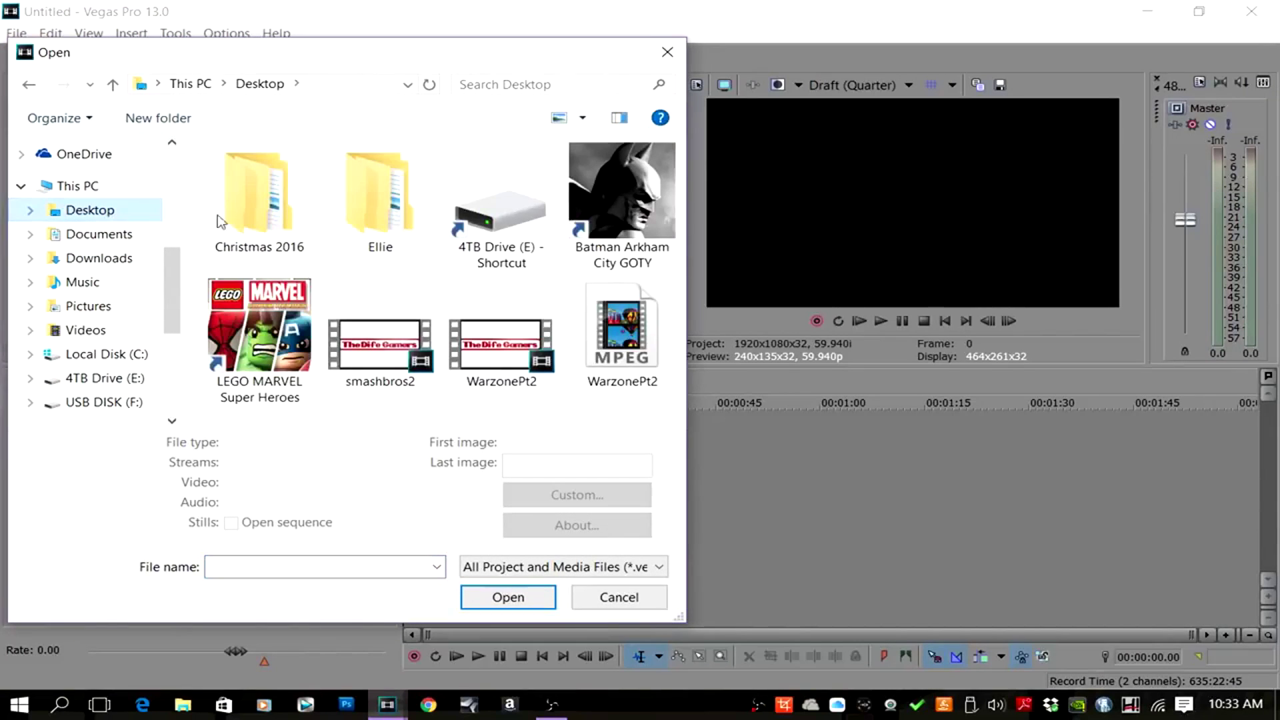
double_click(465, 225)
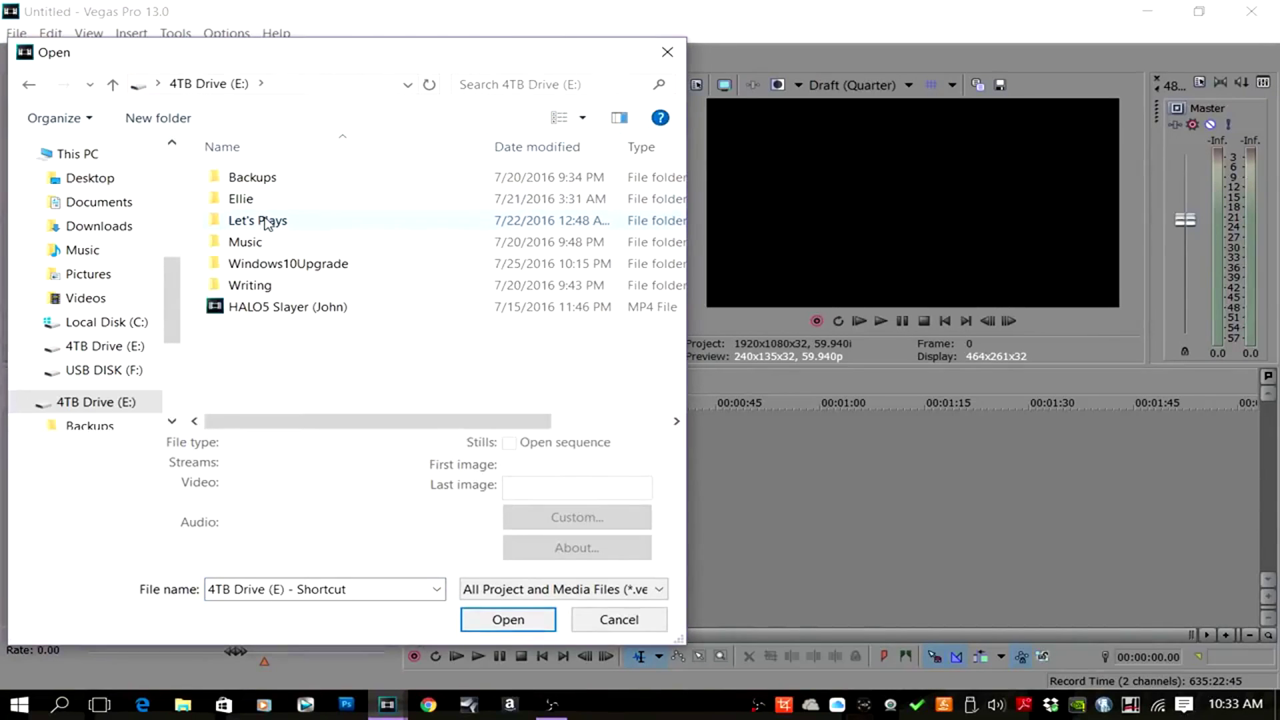